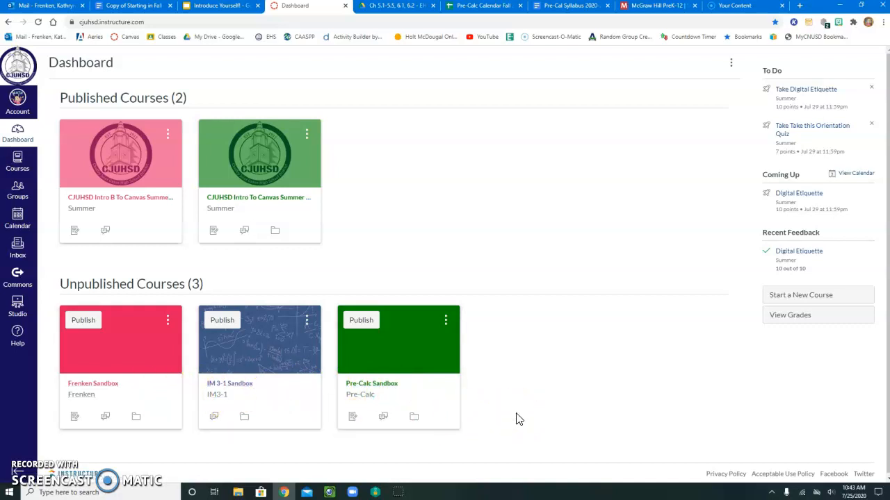
Open the Pre-Calc Sandbox course and view the content types available for importing existing content, returning to its home page
left_click(406, 359)
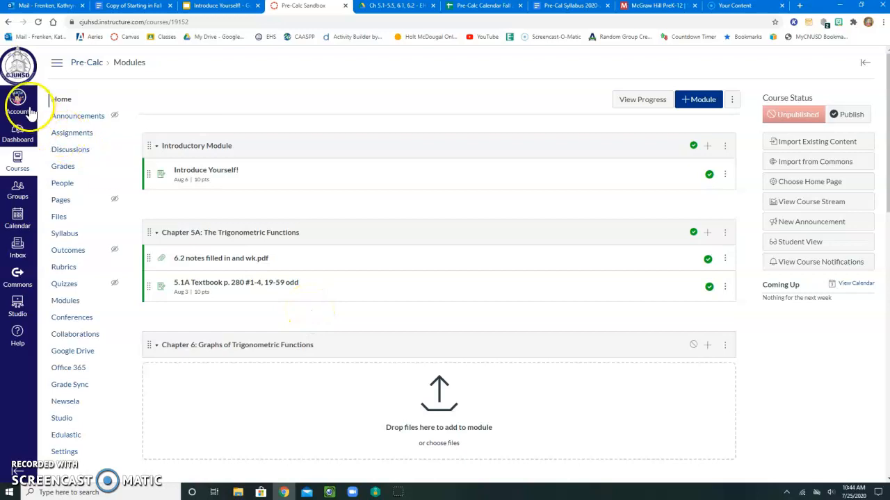
left_click(17, 132)
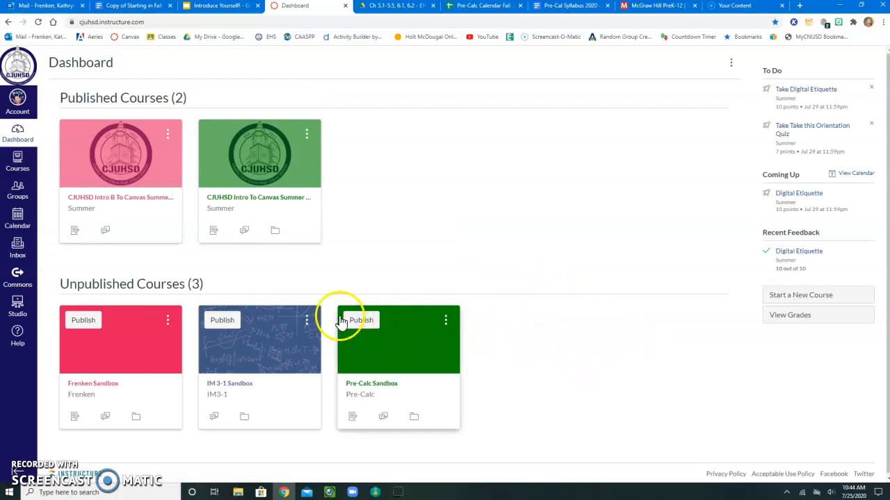
left_click(395, 339)
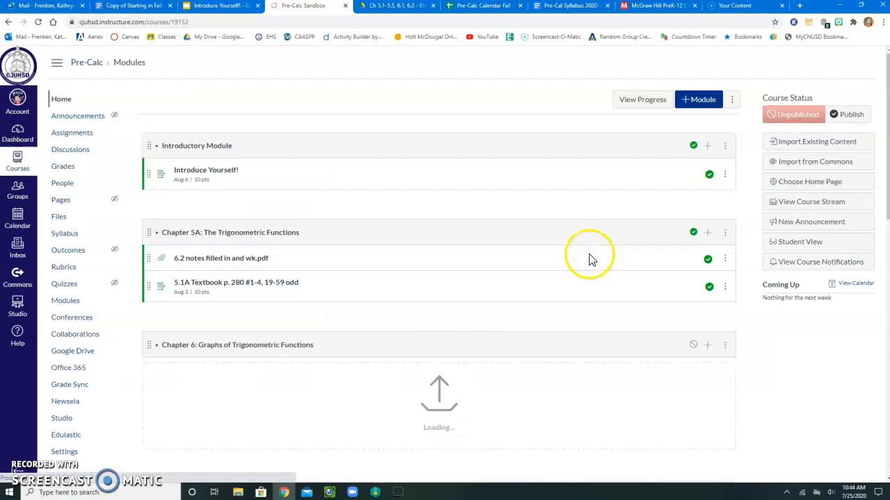
left_click(822, 146)
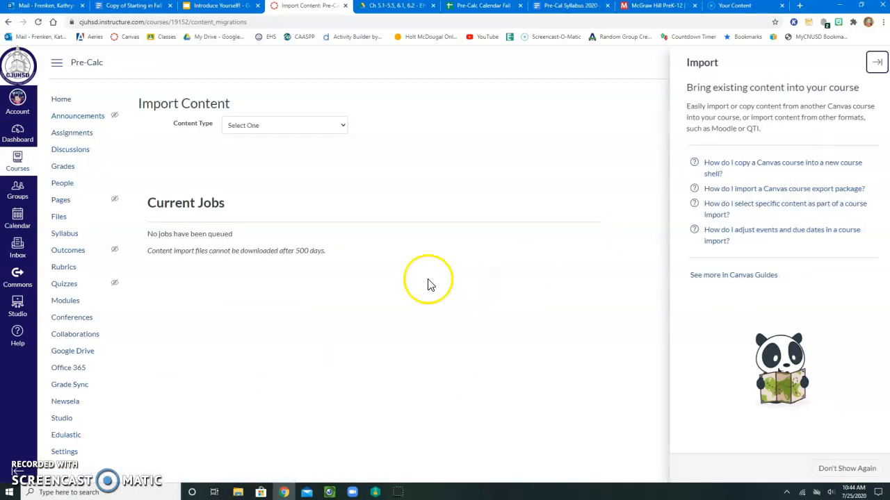
left_click(267, 125)
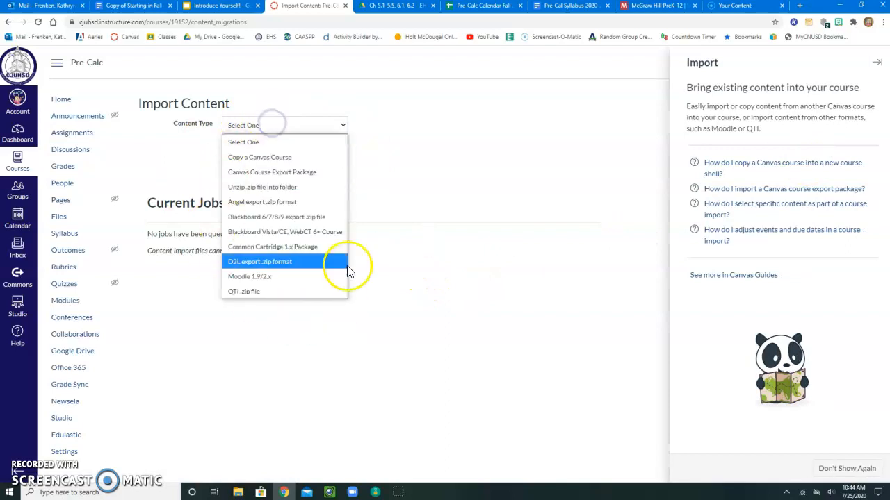
left_click(547, 262)
left_click(8, 22)
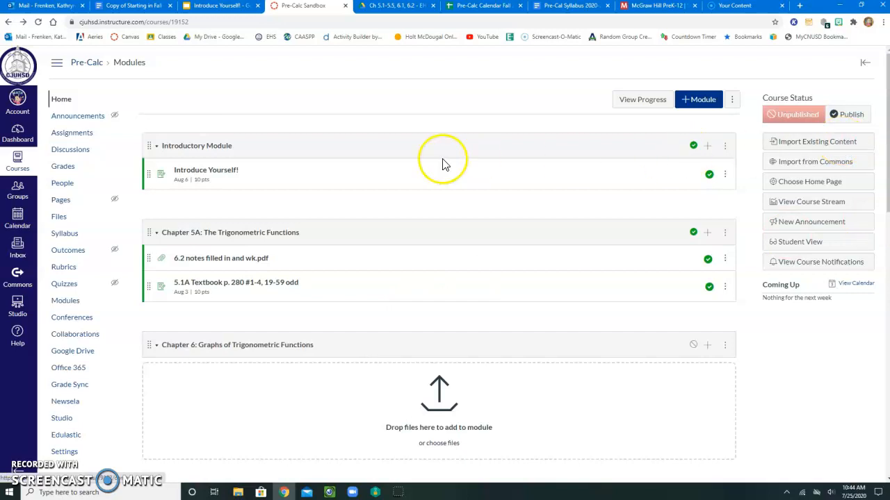
Open the Integrated Math 1 sandbox course from the dashboard and display the list of all its pages
left_click(22, 139)
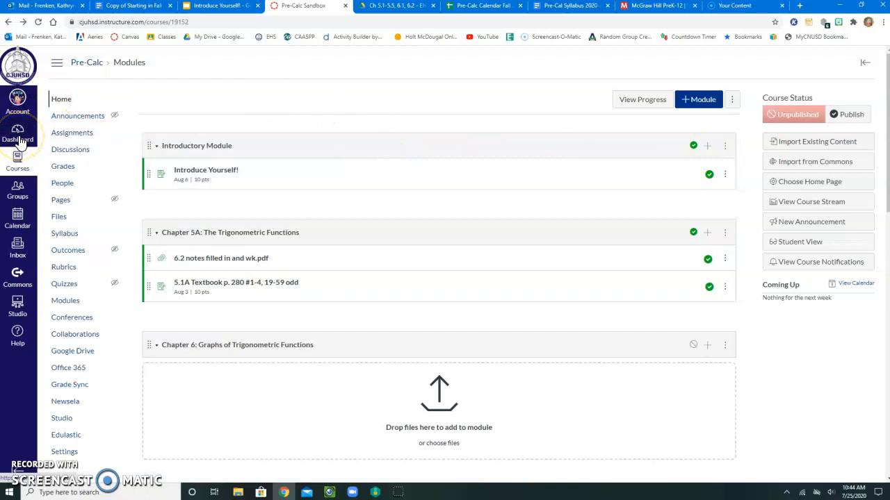
left_click(21, 143)
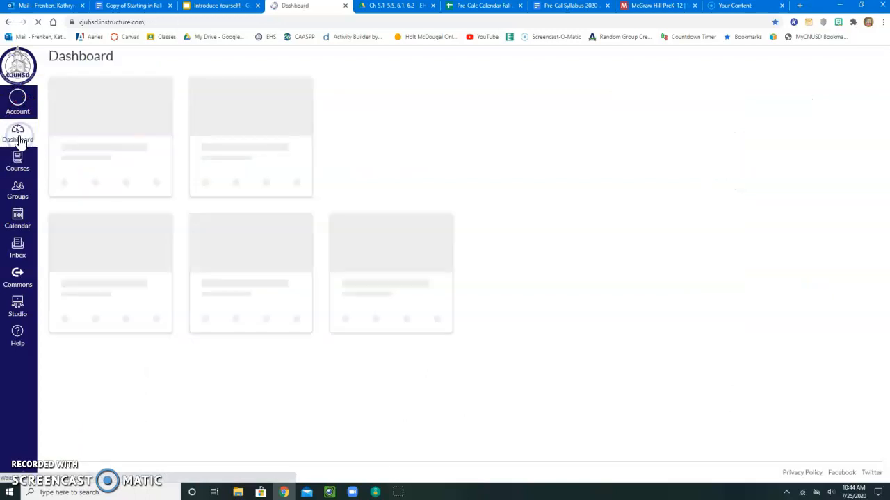
left_click(122, 343)
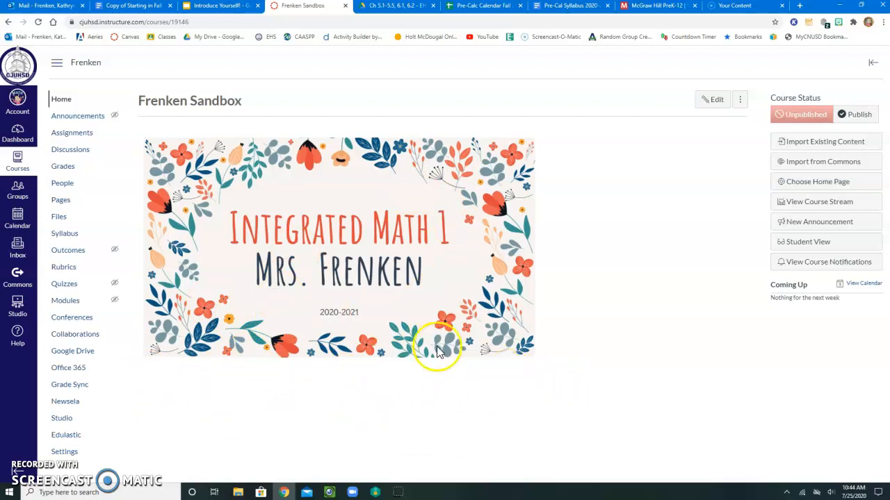
left_click(62, 201)
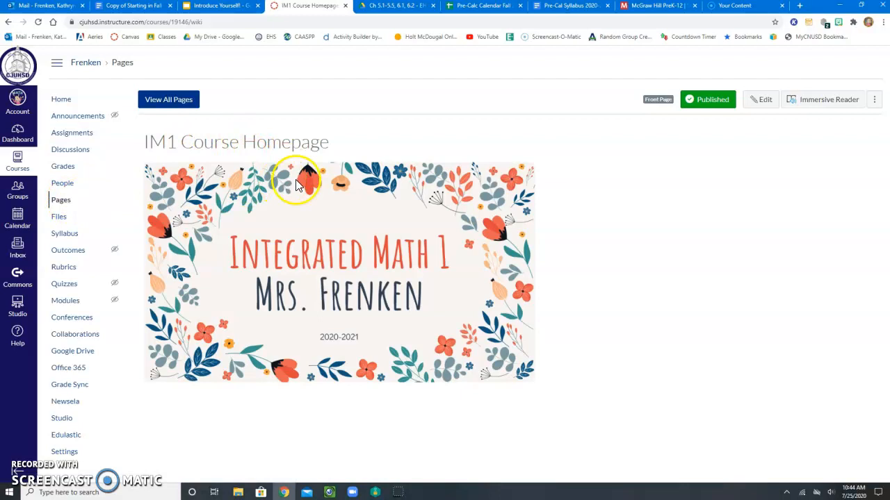
left_click(184, 101)
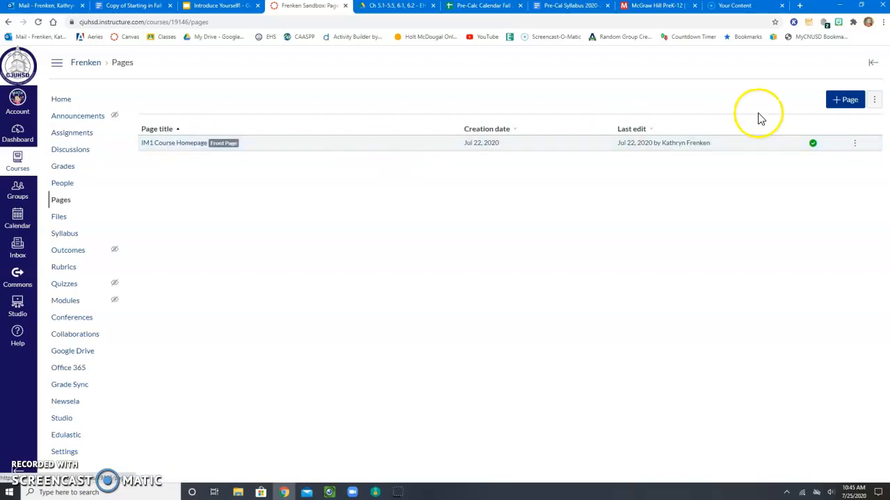
Remove the IM1 Course Homepage as the front page and set it as the front page again
left_click(855, 144)
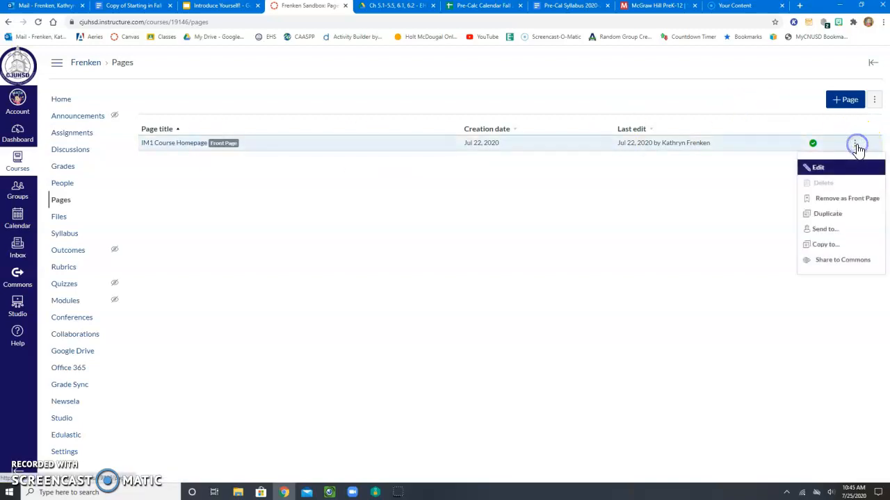
left_click(842, 201)
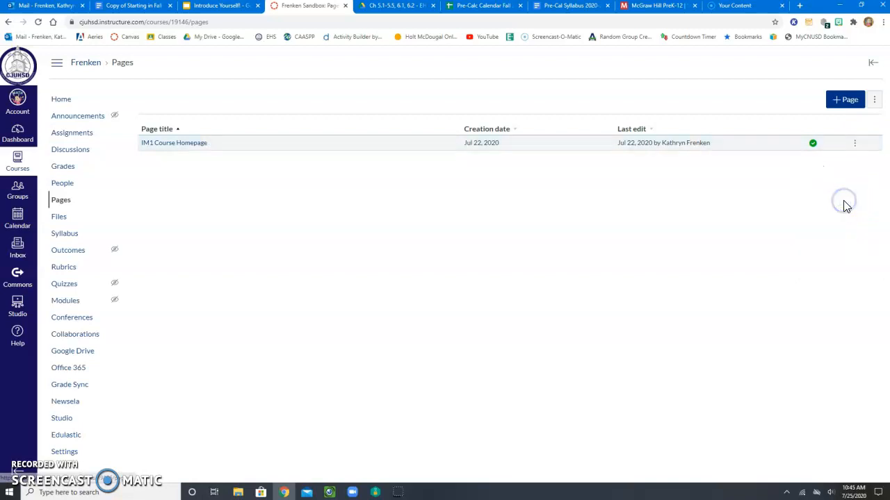
left_click(856, 147)
left_click(844, 200)
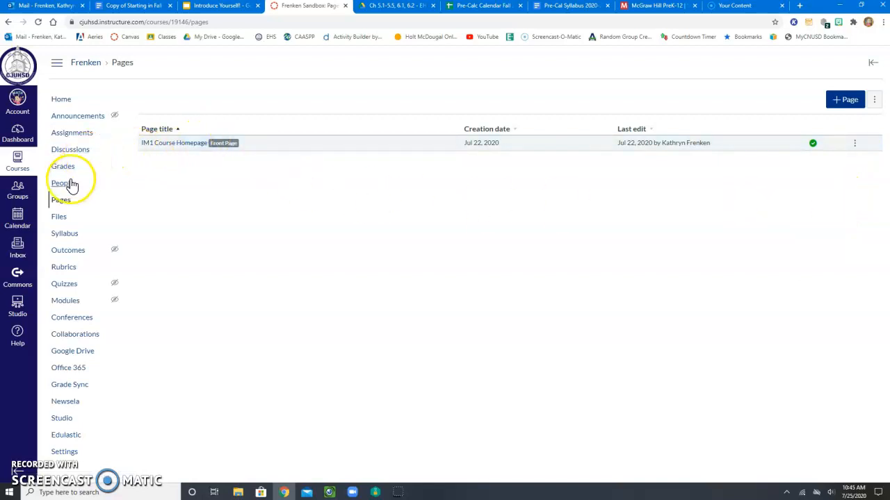
Set the Integrated Math 1 course's home page to display the Pages Front Page and save the choice
left_click(61, 102)
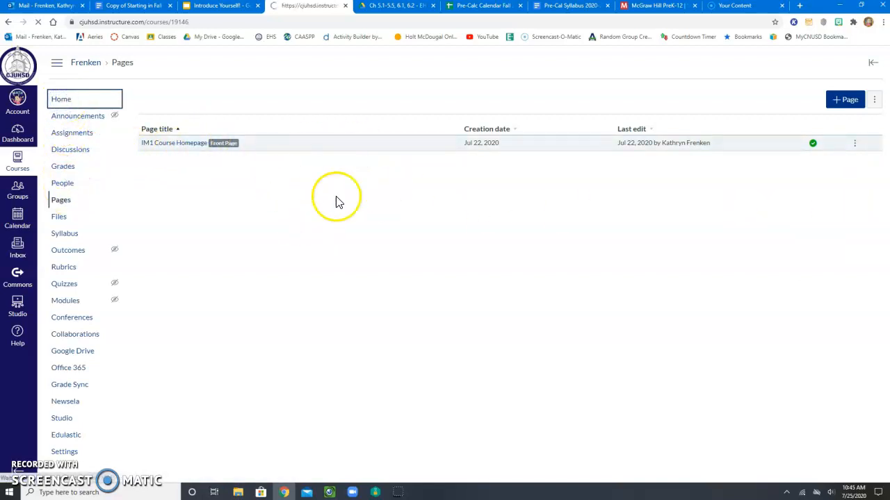
scroll(339, 203, "down", 3)
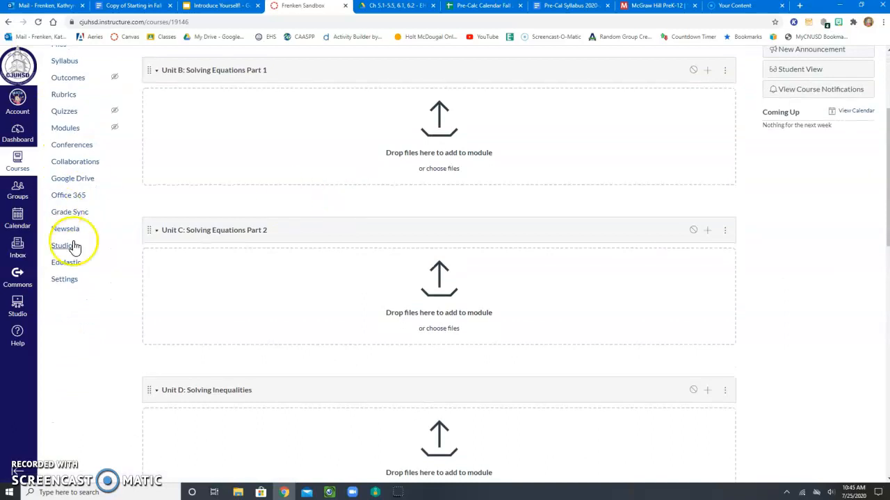
scroll(70, 237, "up", 4)
left_click(26, 168)
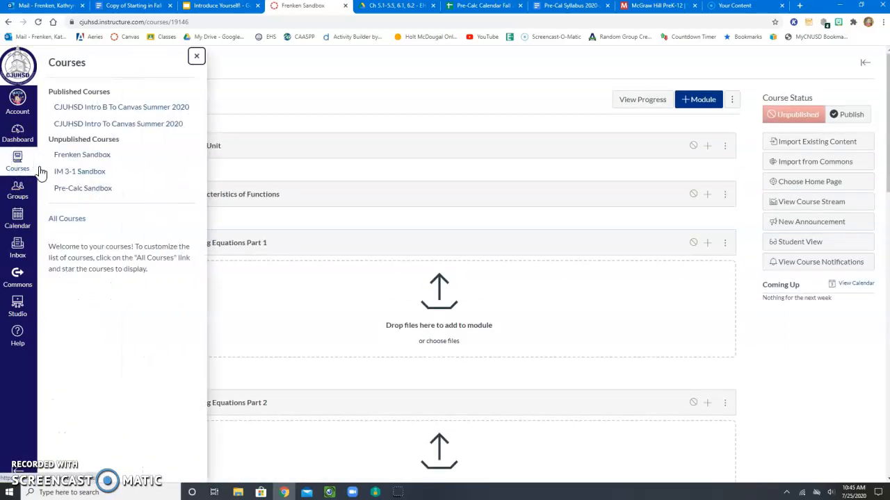
left_click(99, 159)
scroll(99, 162, "down", 3)
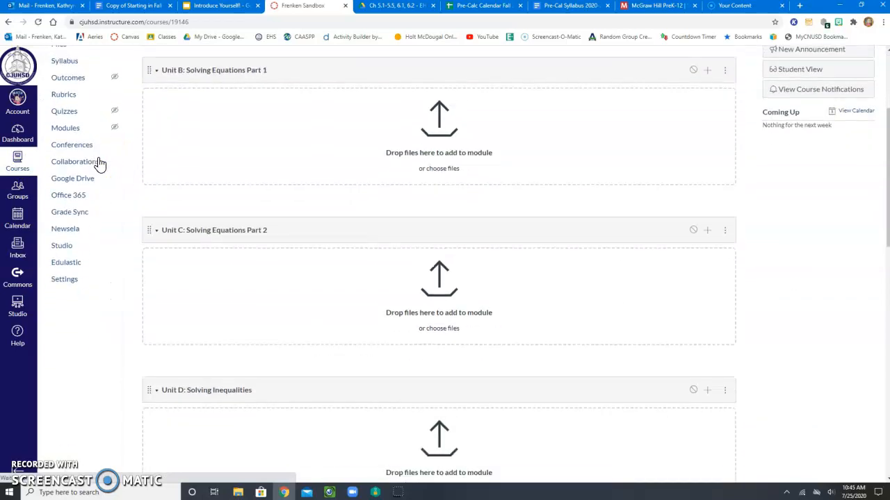
scroll(115, 298, "up", 3)
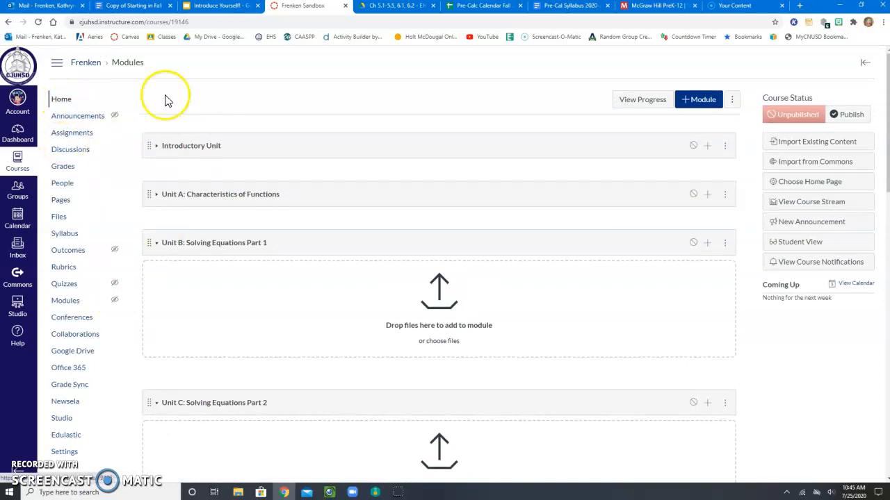
left_click(830, 183)
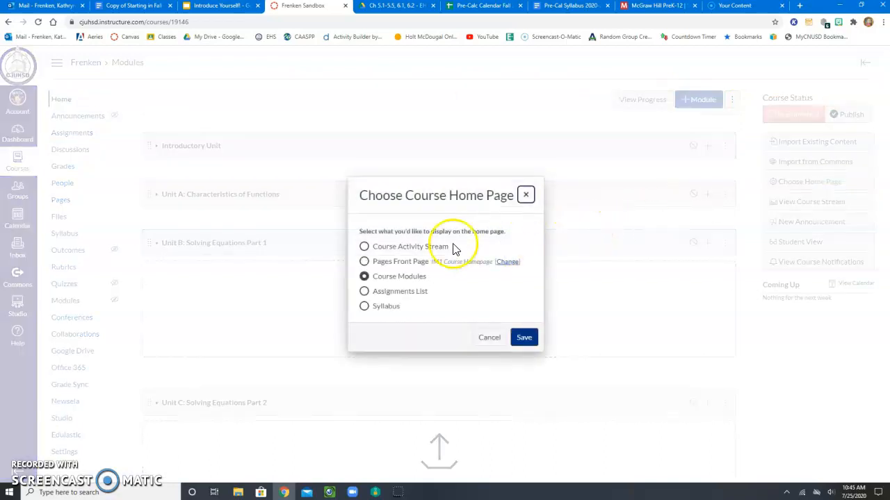
left_click(523, 339)
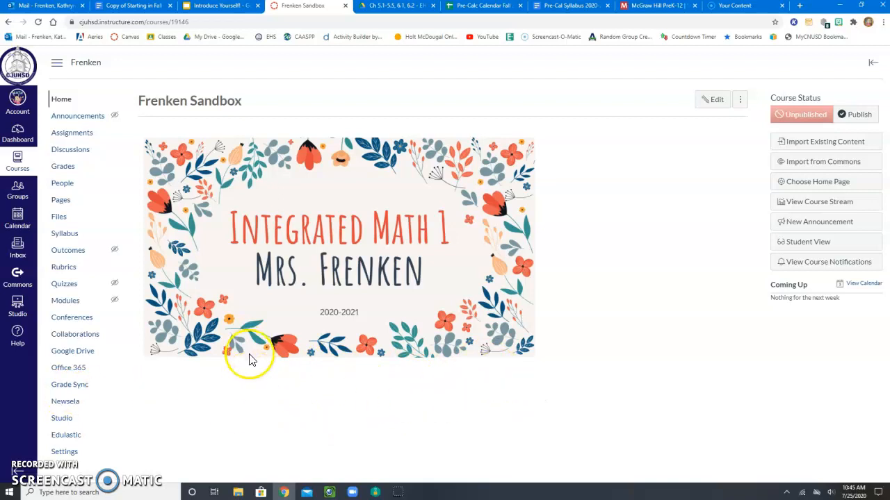
In the Pre-Calc Sandbox course, move the Chapter 5B: The Law of Sines/Cosines module above Chapter 6: Graphs of Trigonometric Functions
left_click(18, 162)
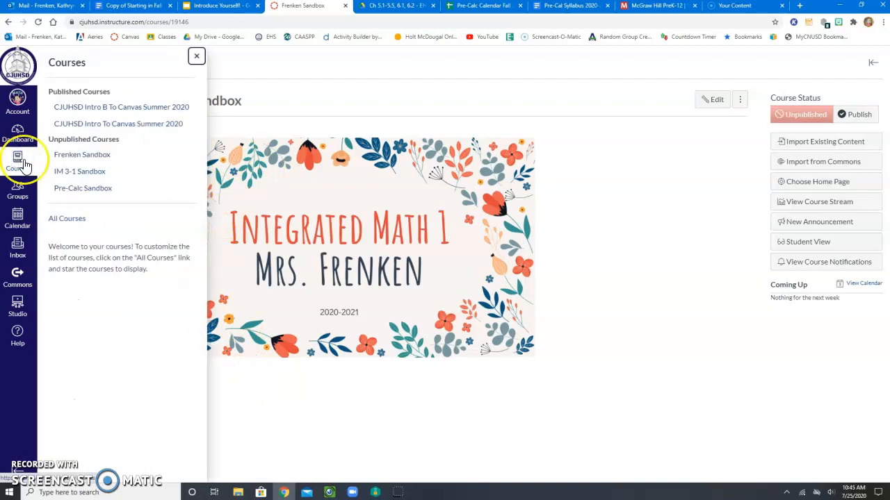
left_click(86, 189)
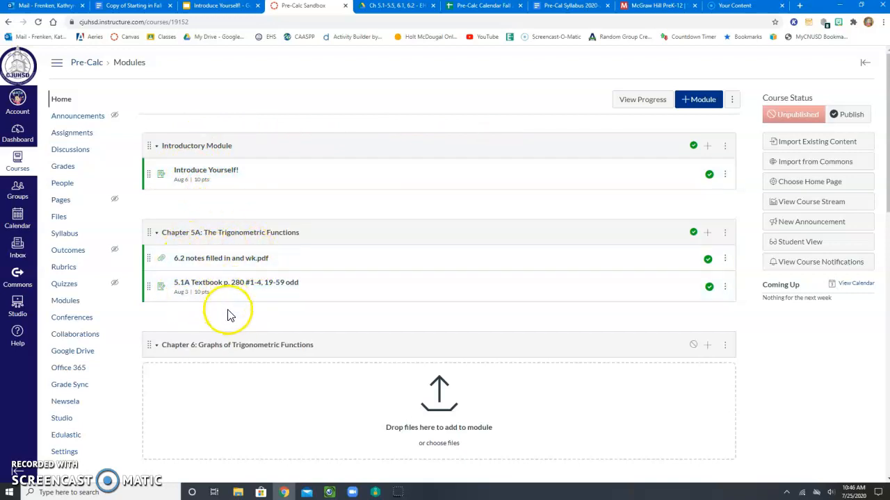
scroll(230, 316, "down", 1)
scroll(230, 319, "down", 2)
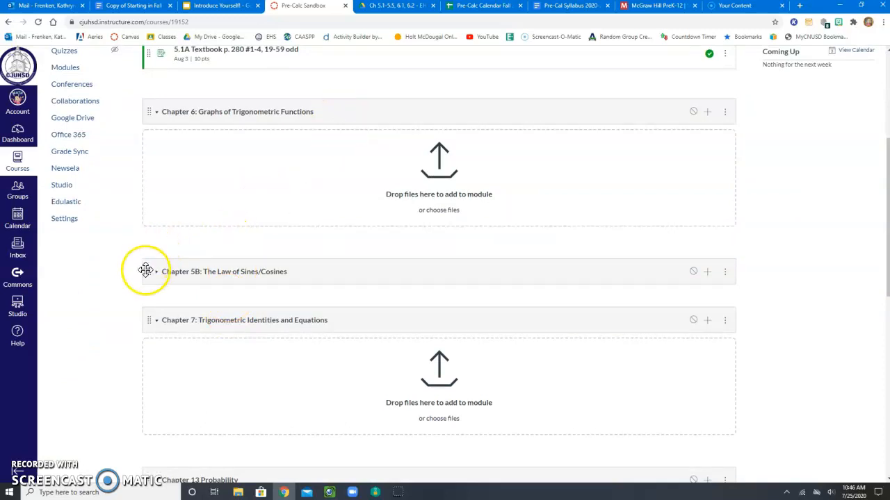
left_click_drag(146, 271, 153, 124)
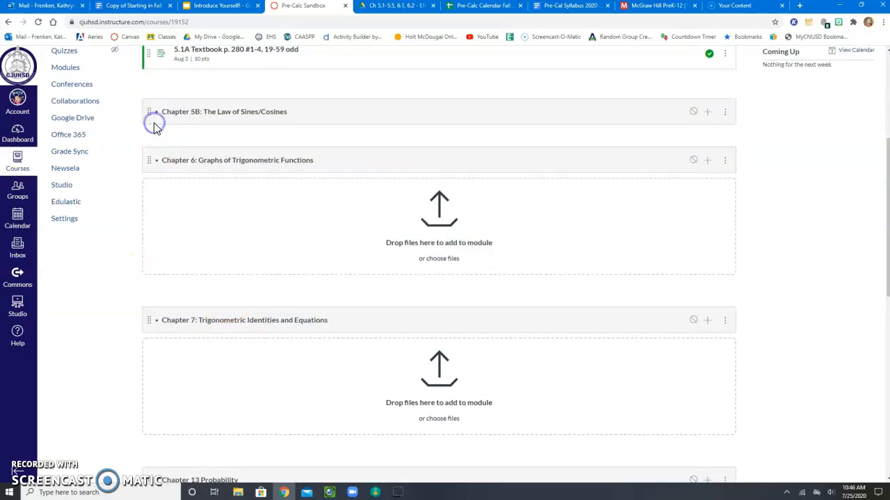
Review the remaining Pre-Calc modules and the options for adding an item to Chapter 5A: The Trigonometric Functions, without adding one
scroll(258, 327, "down", 5)
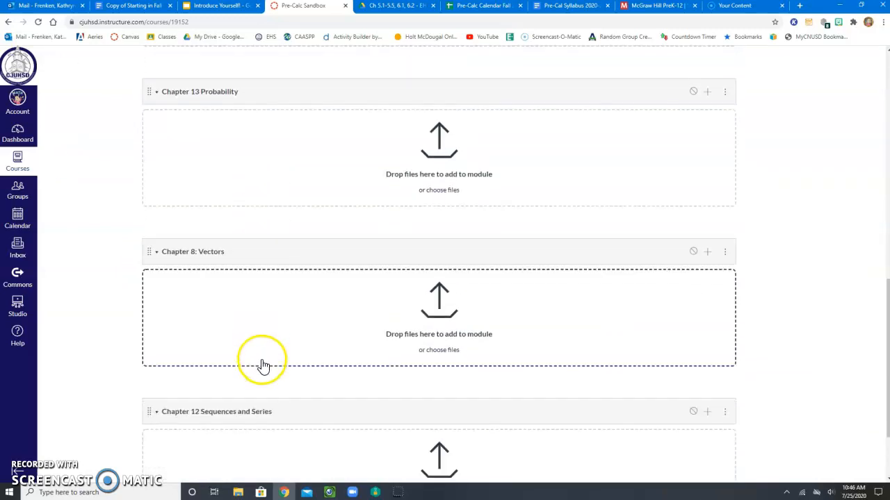
scroll(236, 384, "down", 2)
scroll(215, 419, "up", 9)
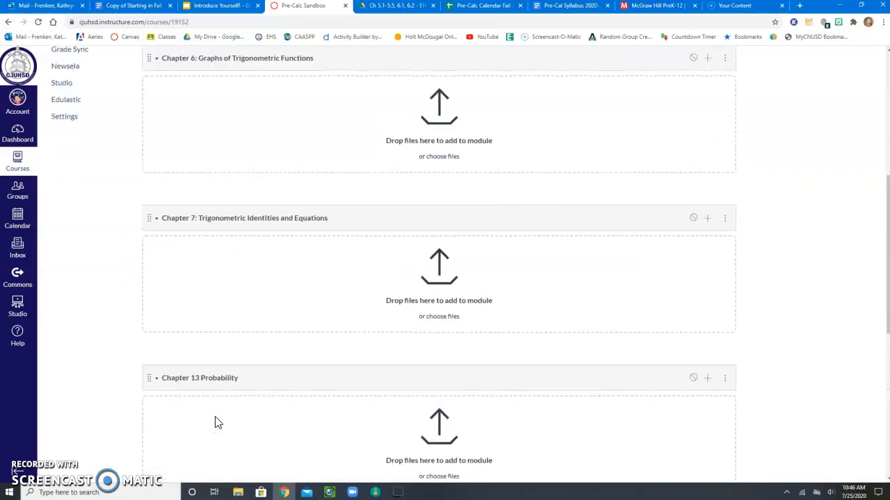
scroll(215, 422, "up", 1)
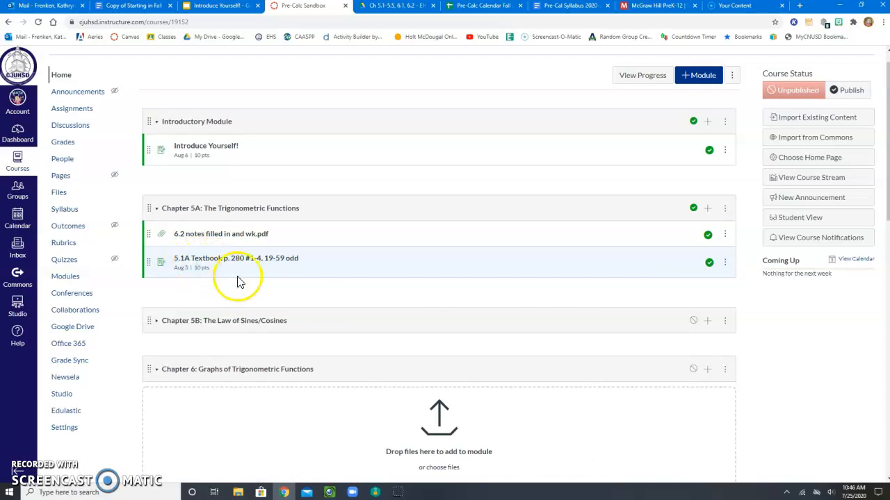
left_click(706, 210)
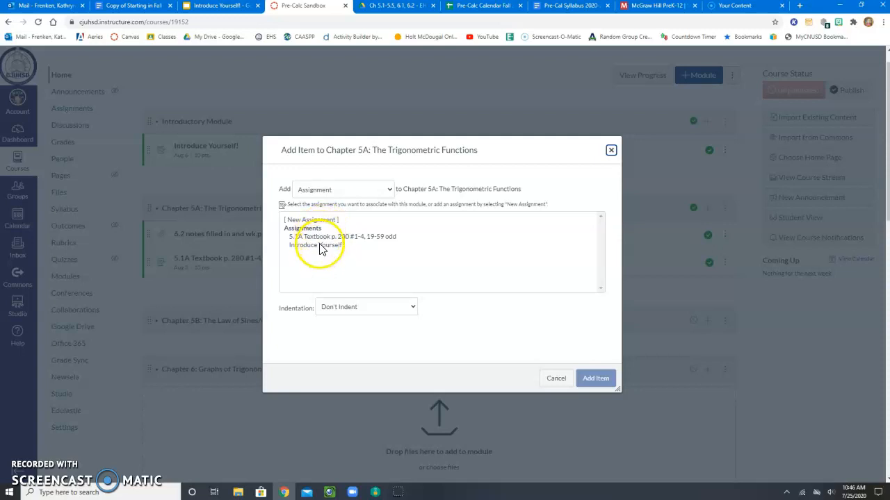
left_click(556, 382)
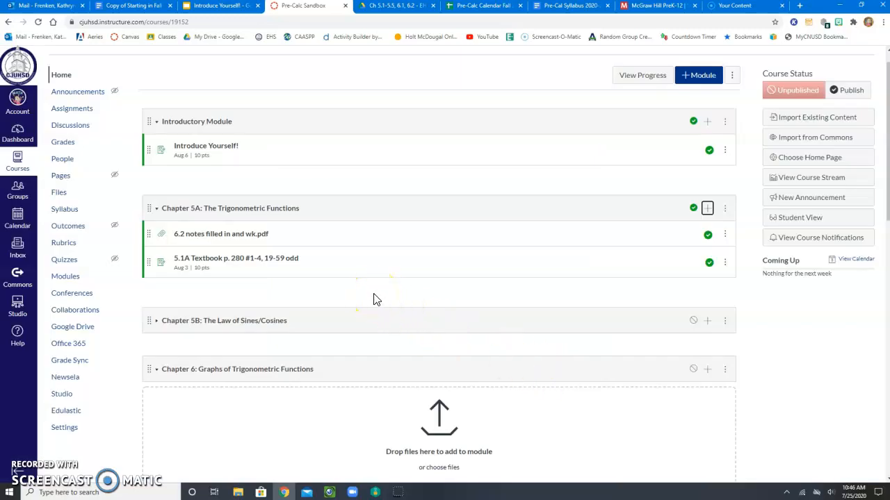
left_click(212, 278)
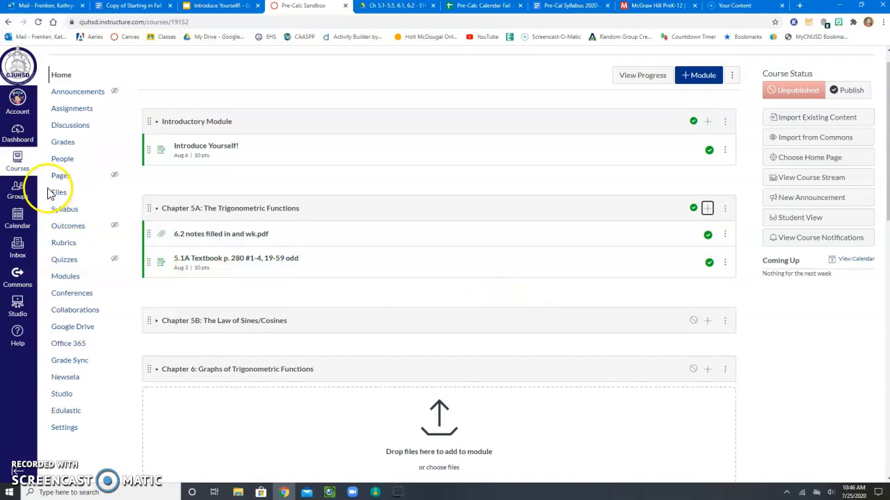
Create a new assignment in the Pre-Calc course and name it 5.2A
left_click(68, 112)
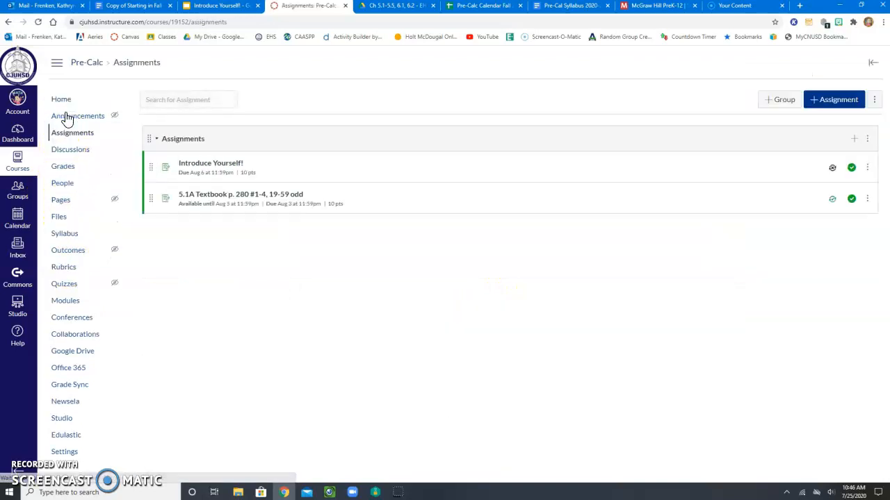
left_click(833, 101)
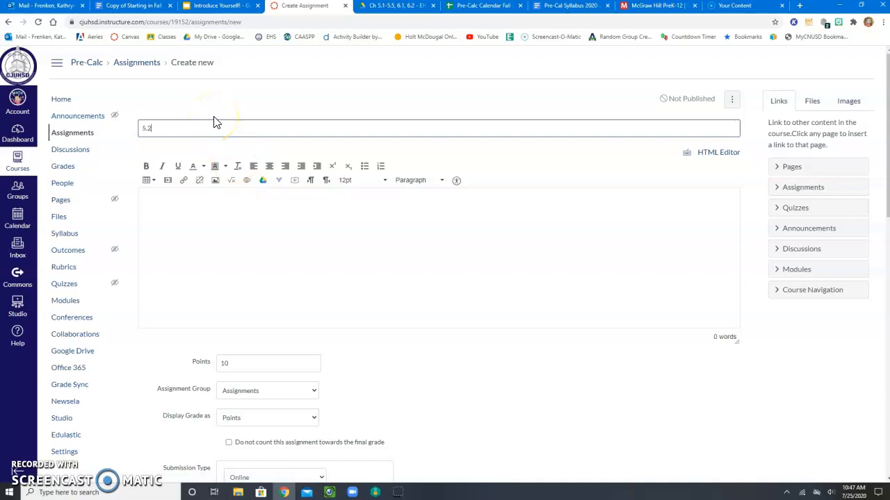
left_click(203, 105)
left_click(327, 219)
Choose the Desktop file 5.4A with ODD answers as a new upload to the course files
left_click(813, 103)
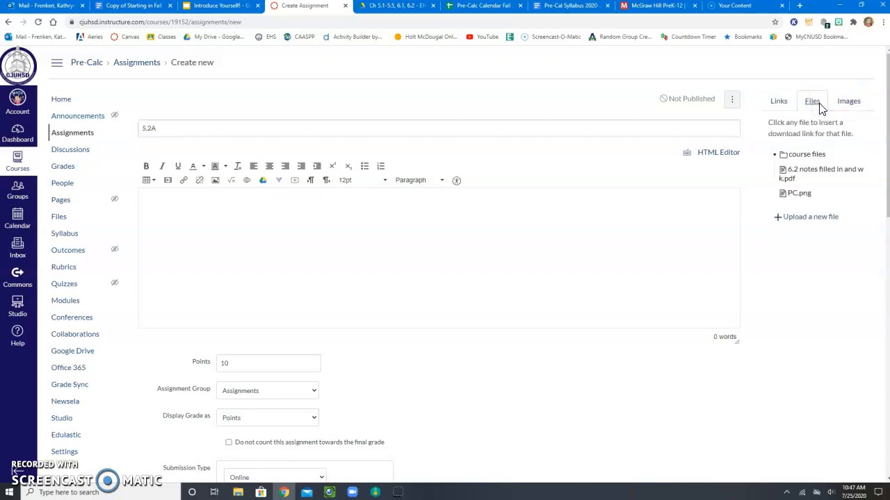
left_click(801, 219)
left_click(794, 243)
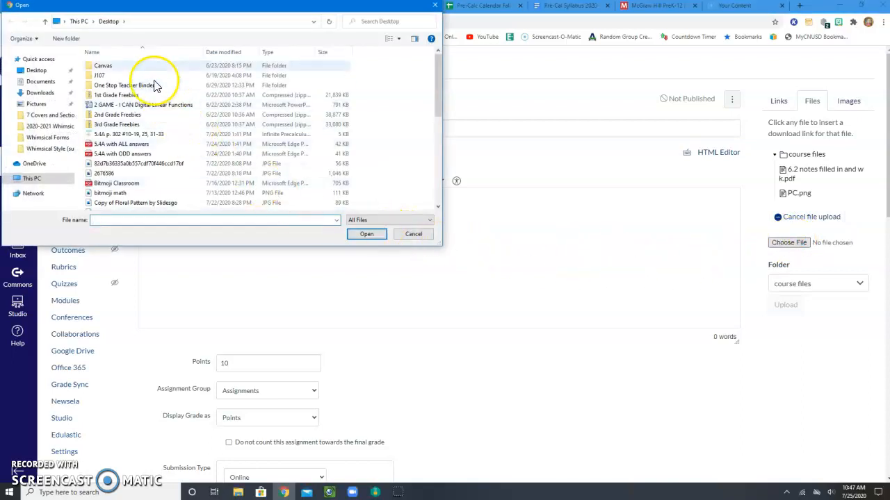
scroll(150, 160, "down", 10)
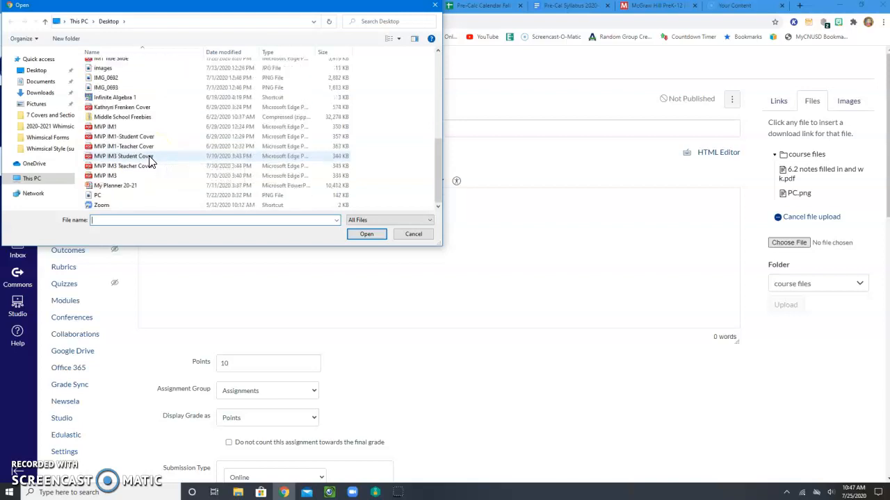
scroll(149, 160, "up", 5)
scroll(149, 160, "up", 2)
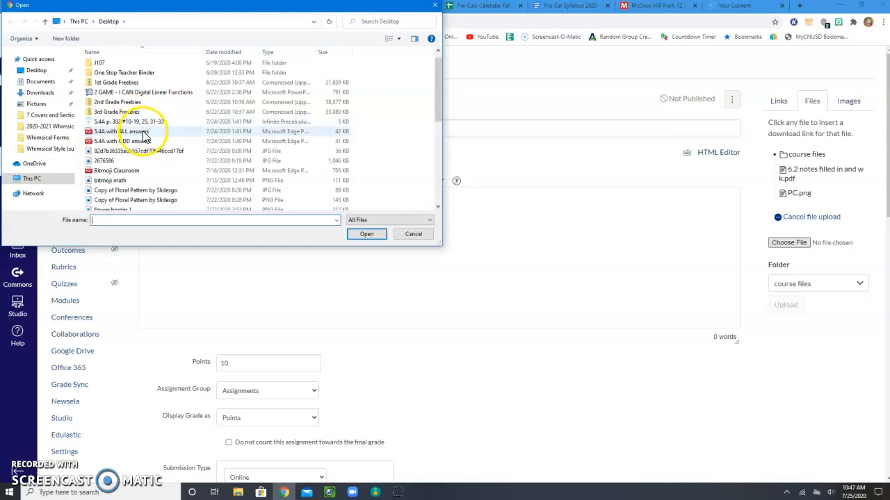
left_click(90, 143)
left_click(364, 236)
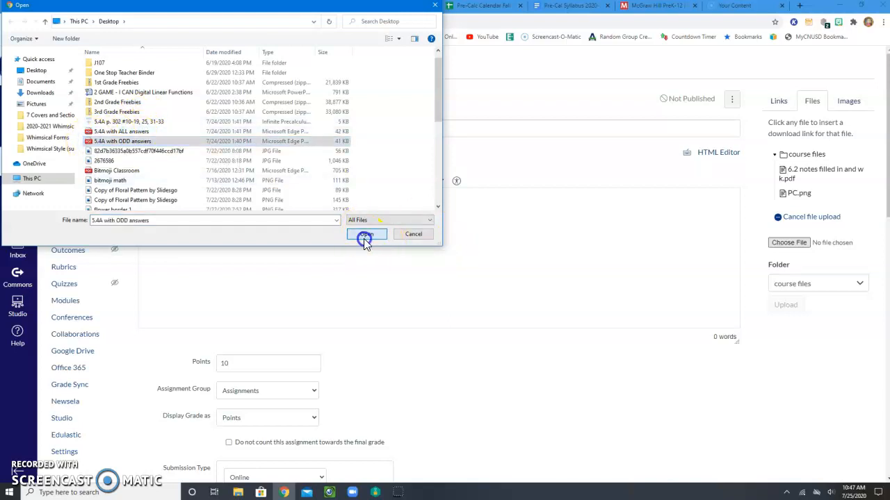
Rename the assignment as 5.4A and upload the chosen PDF so its link is placed in the description
left_click(150, 128)
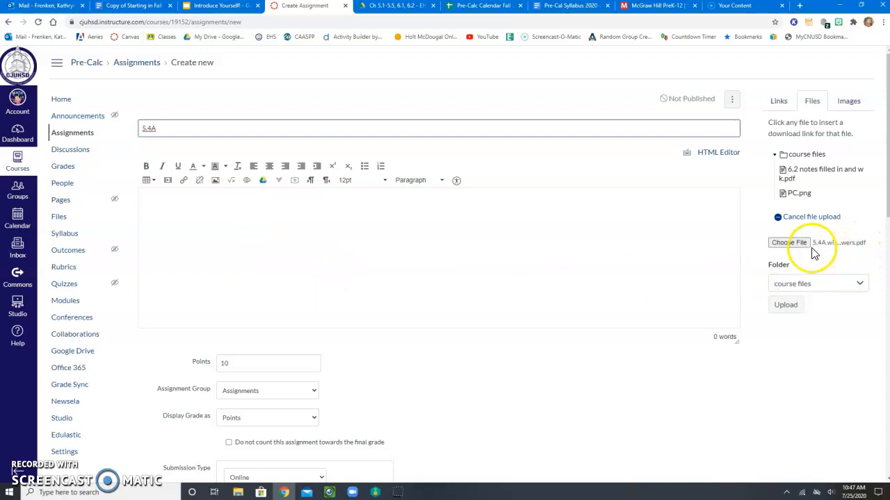
left_click(787, 307)
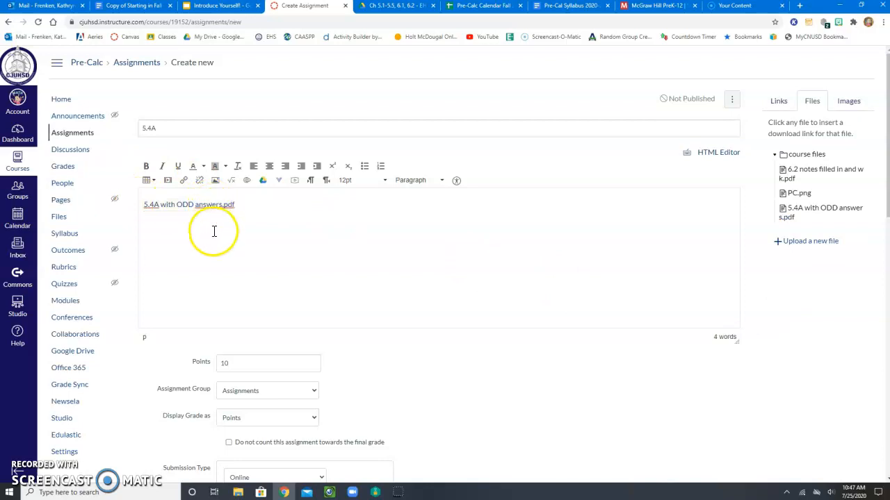
scroll(299, 210, "down", 1)
scroll(299, 210, "up", 1)
Examine the image options, the course content links and the equation editor without inserting anything
left_click(847, 106)
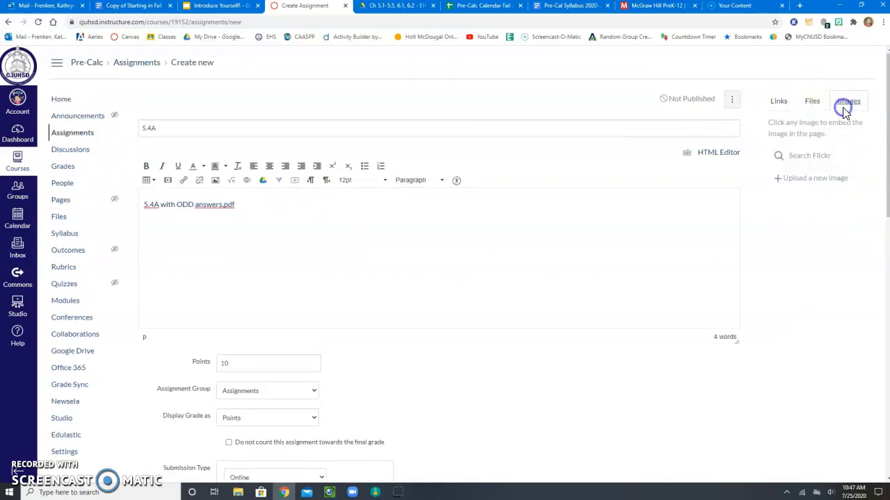
left_click(774, 105)
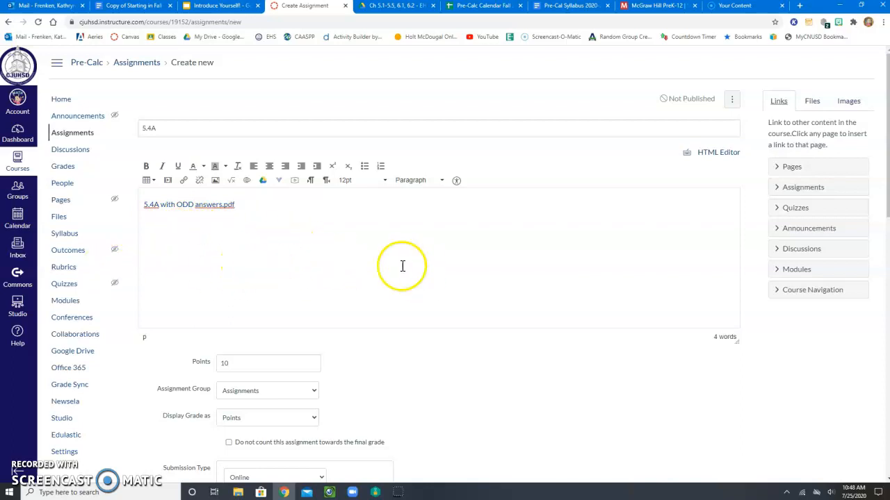
scroll(392, 257, "down", 1)
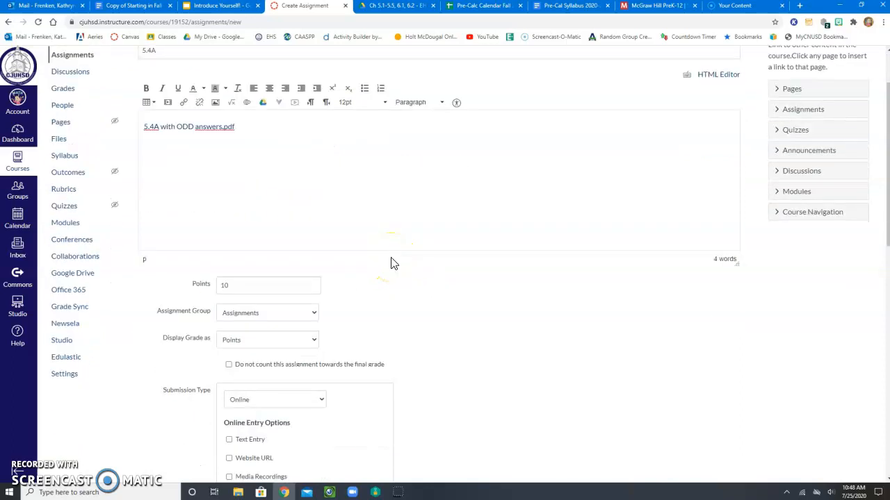
scroll(392, 264, "up", 1)
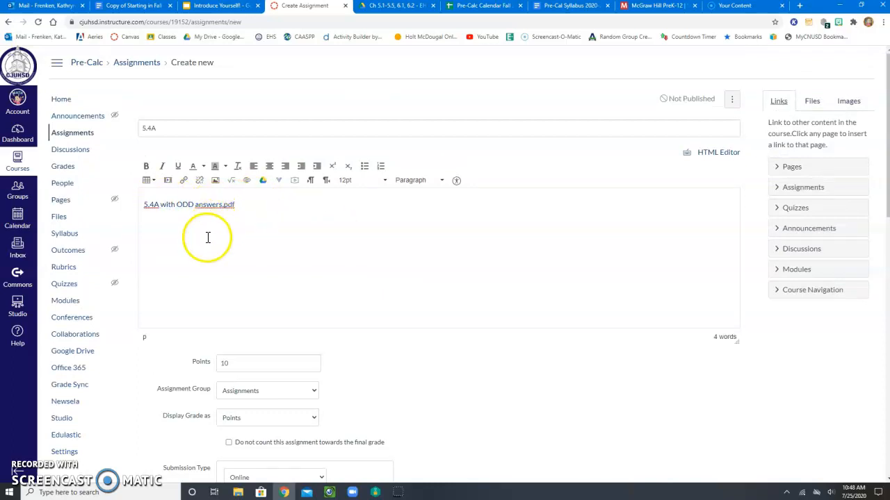
left_click(231, 182)
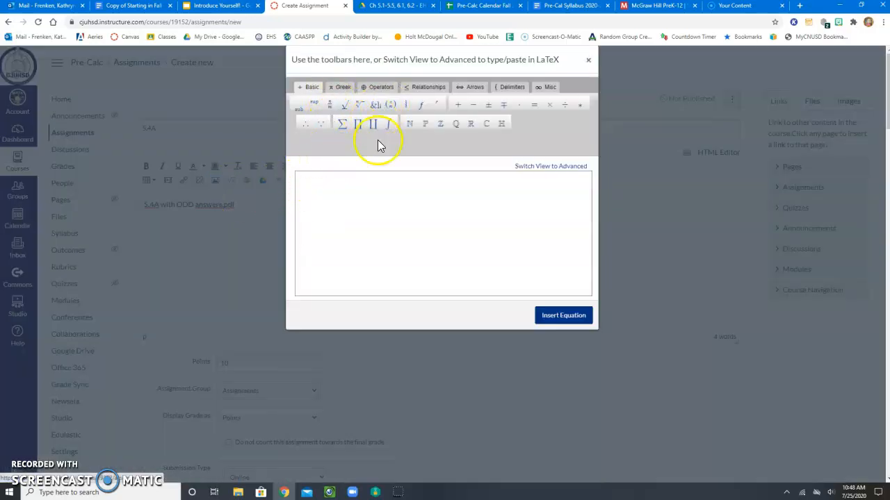
left_click(591, 58)
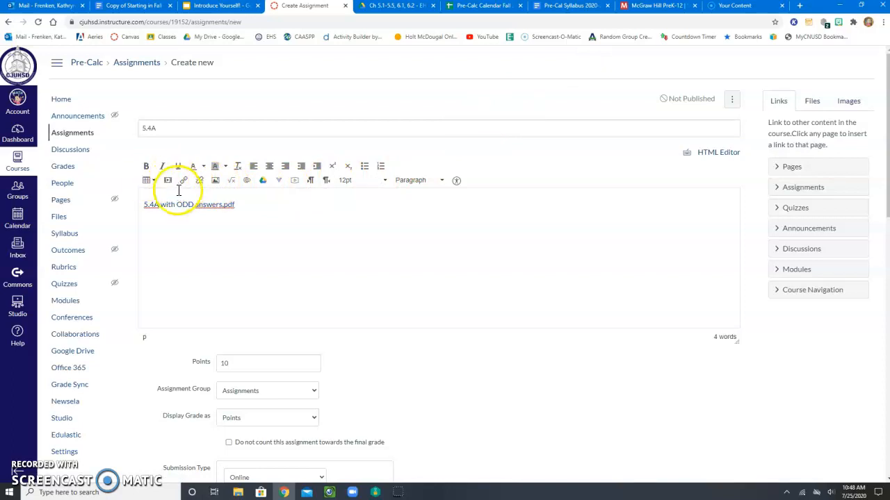
Review the assignment's points, assignment group, grade display and submission type options, leaving them on Assignments and Online
scroll(295, 267, "down", 1)
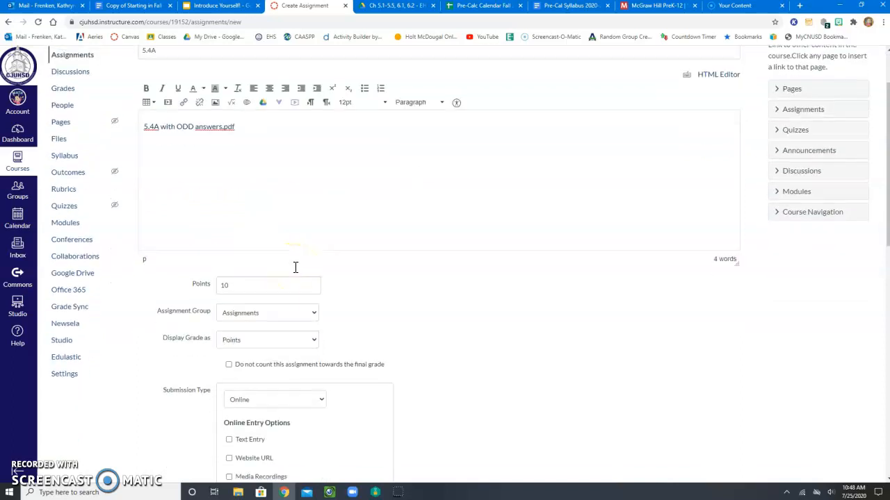
left_click(263, 314)
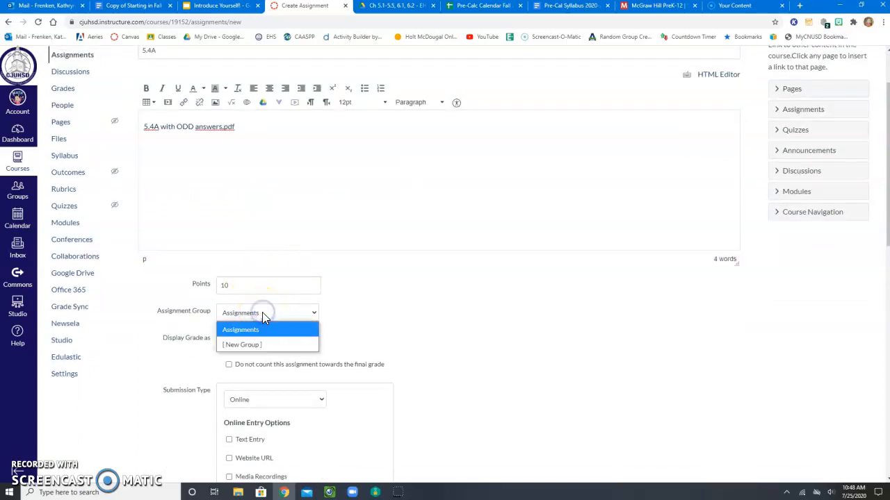
left_click(262, 313)
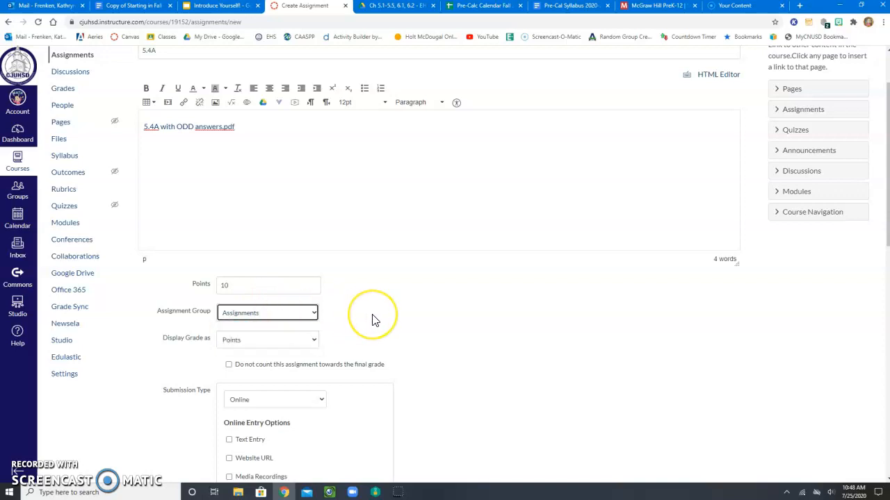
scroll(374, 320, "down", 1)
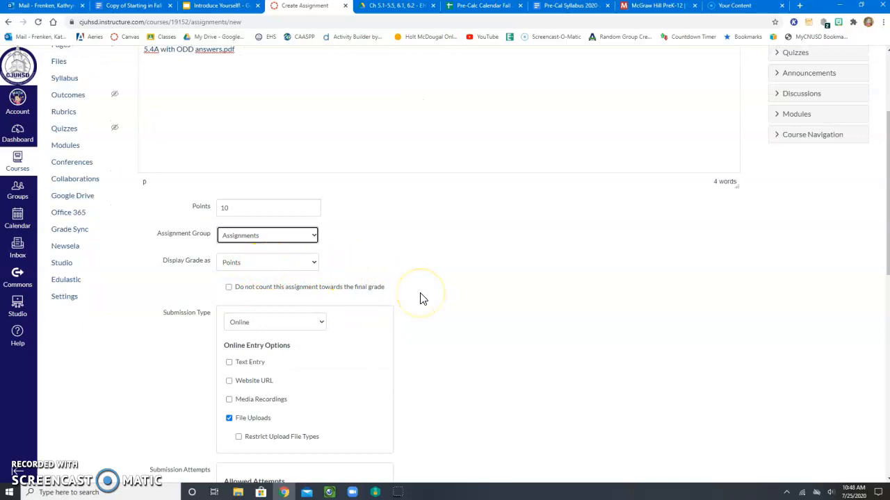
scroll(420, 299, "down", 2)
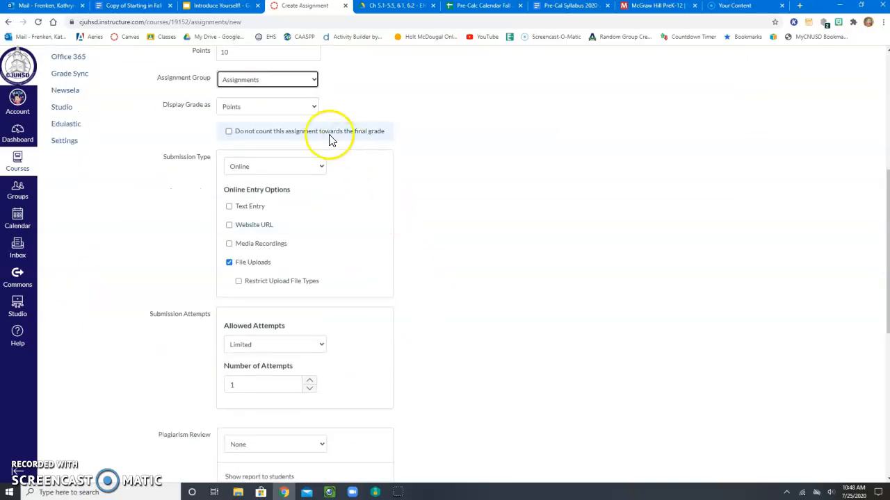
left_click(276, 168)
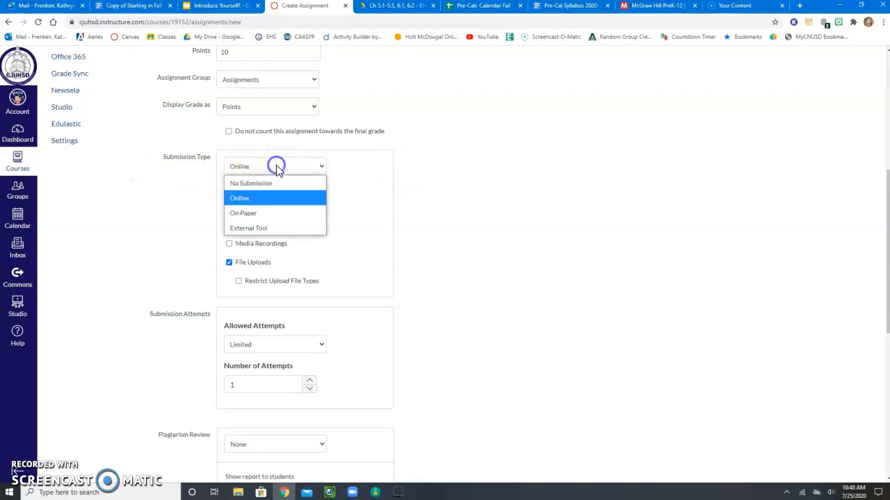
left_click(281, 200)
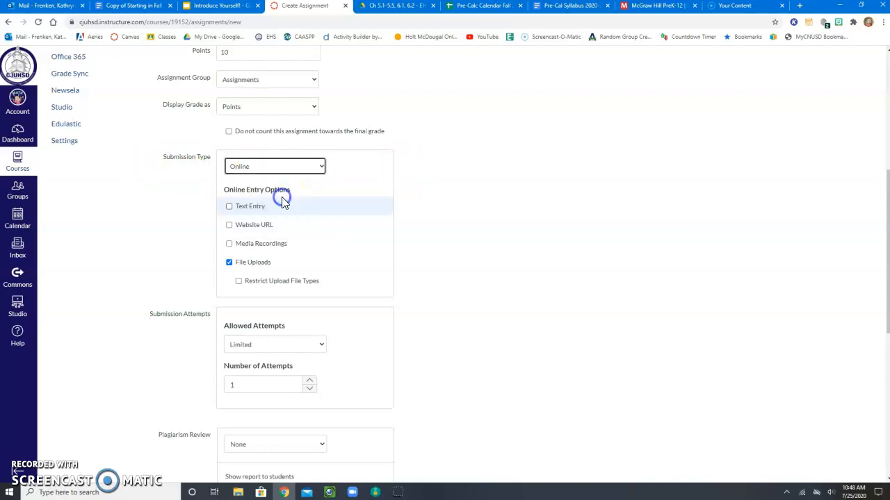
left_click(277, 232)
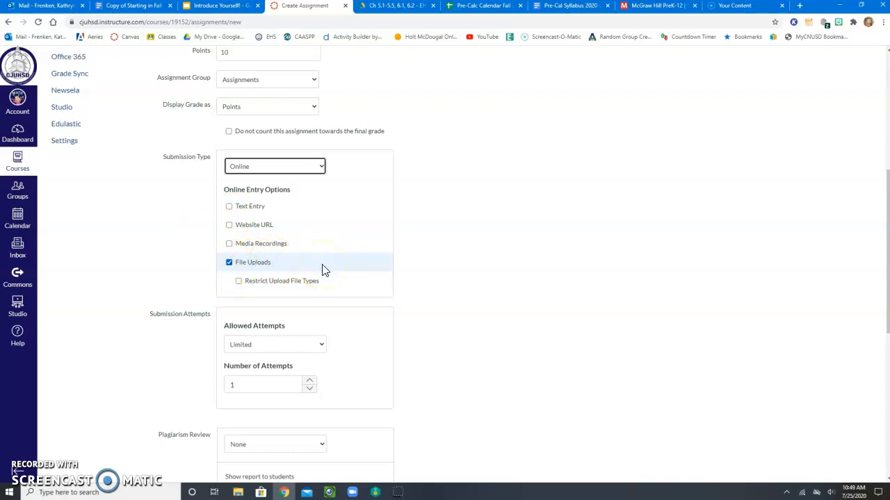
Try Unlimited allowed attempts and a limit of 2 attempts, and return to Limited with 1 attempt
scroll(325, 275, "down", 2)
left_click(274, 267)
left_click(274, 283)
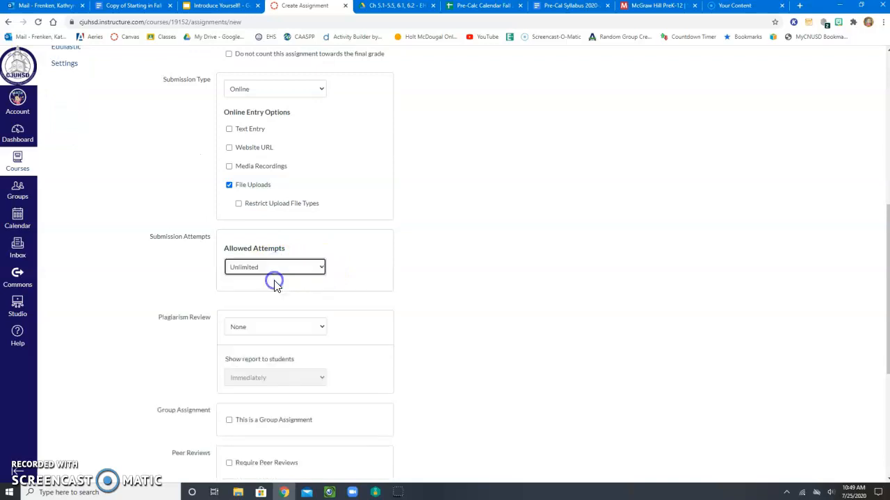
left_click(276, 266)
left_click(280, 299)
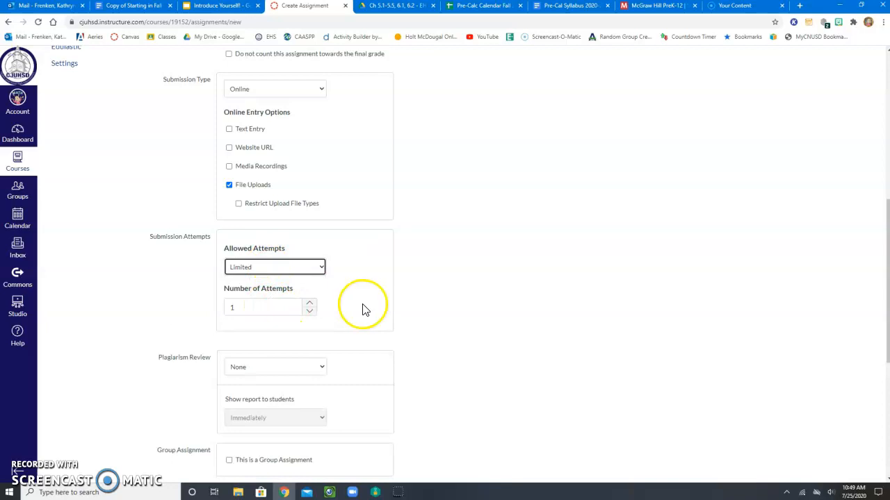
left_click(312, 309)
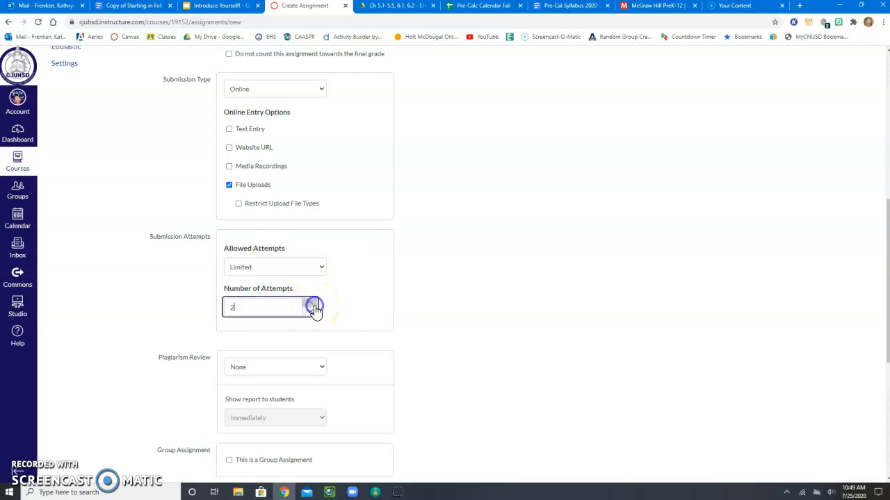
left_click(308, 313)
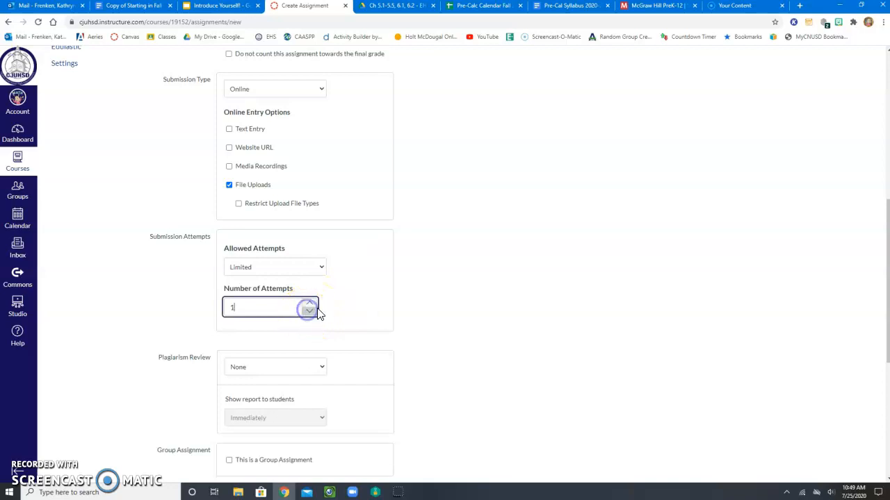
Include this assignment's grades when syncing to the school's Student Information System
scroll(351, 297, "down", 1)
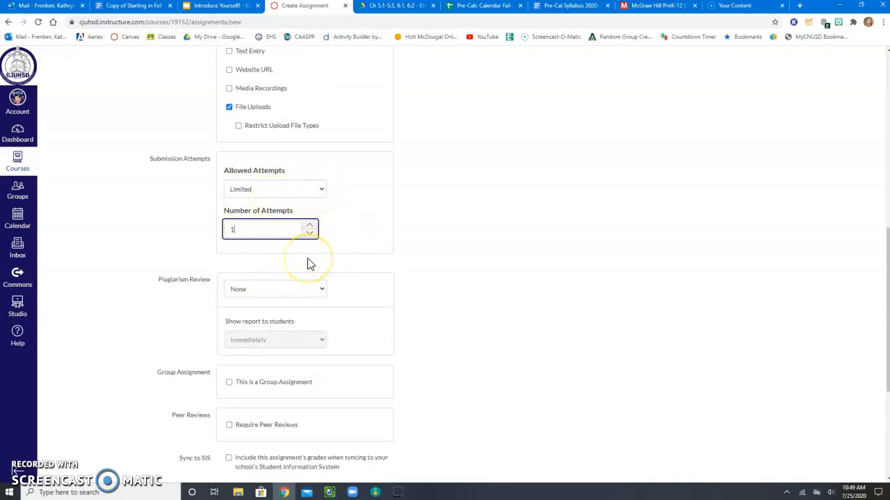
scroll(310, 264, "down", 1)
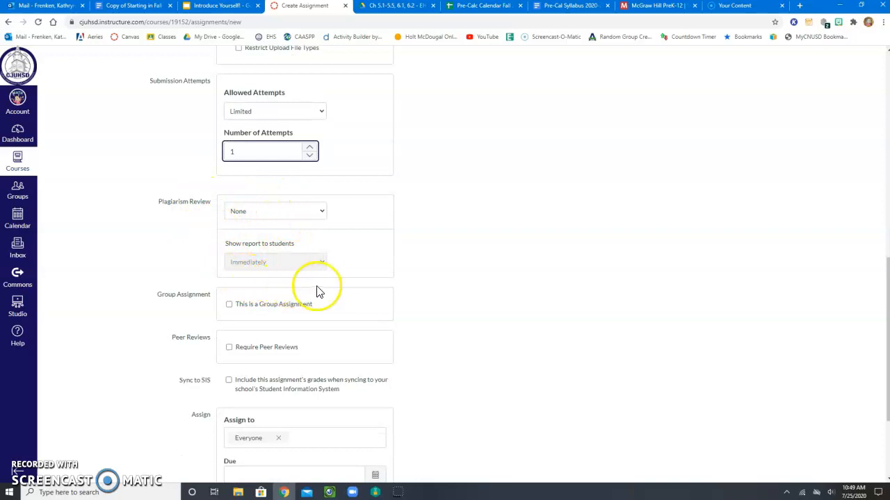
scroll(337, 291, "down", 1)
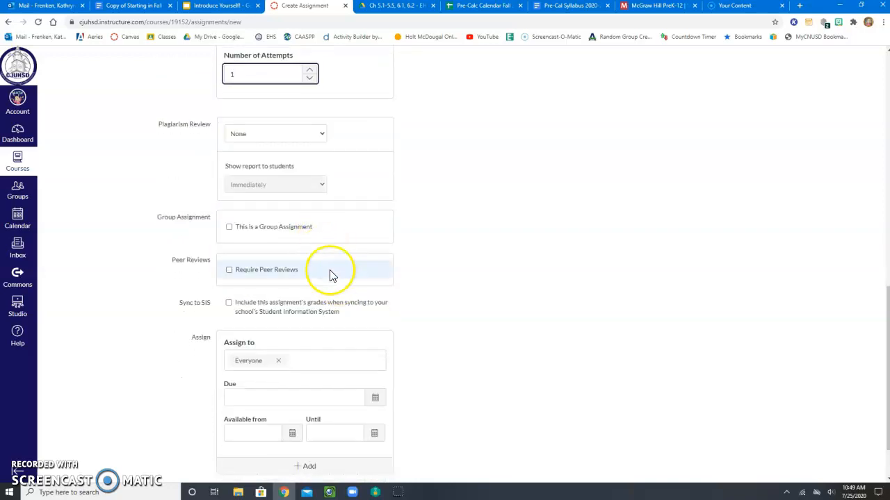
left_click(230, 304)
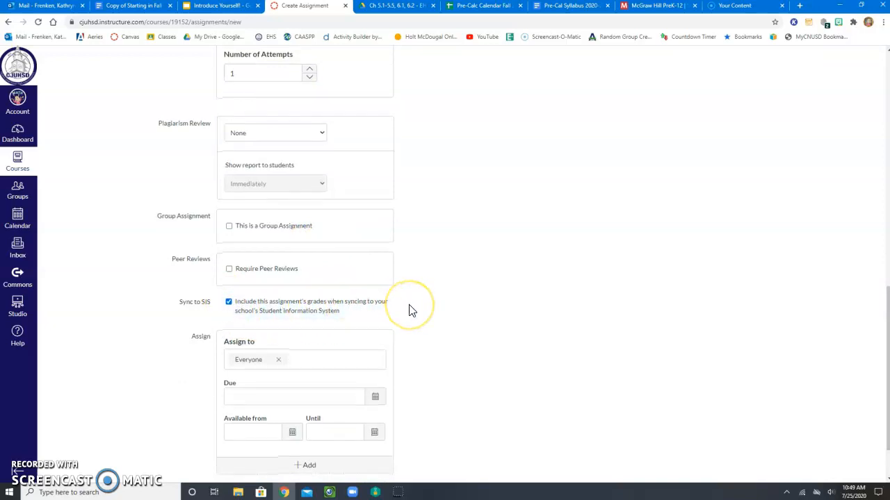
Keep the assignment assigned to Everyone and set its due date to Aug 12 at 11:59pm
scroll(410, 309, "down", 1)
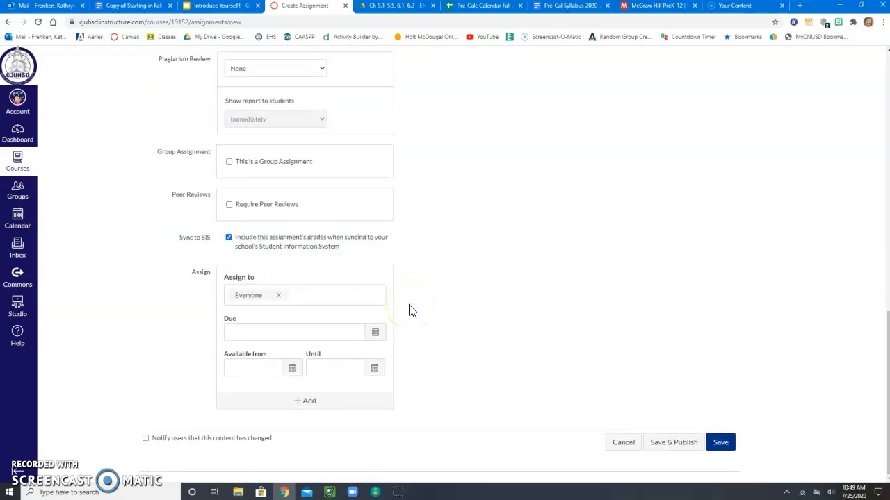
left_click(292, 295)
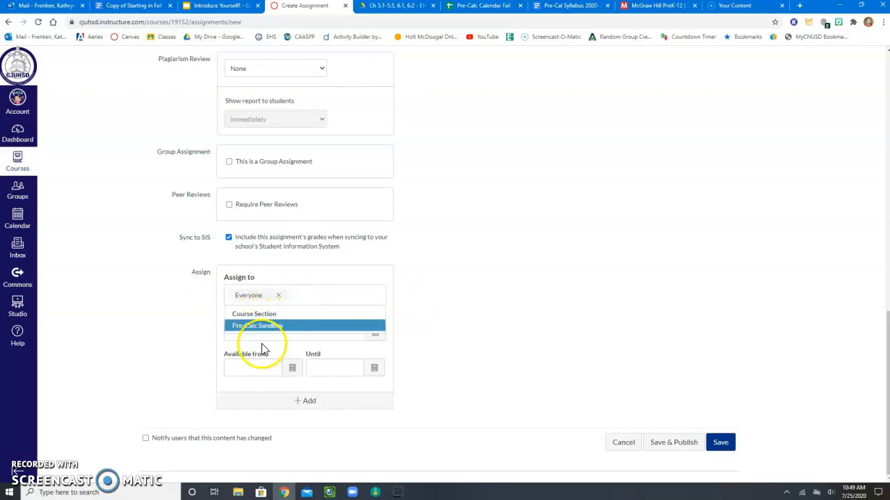
left_click(389, 300)
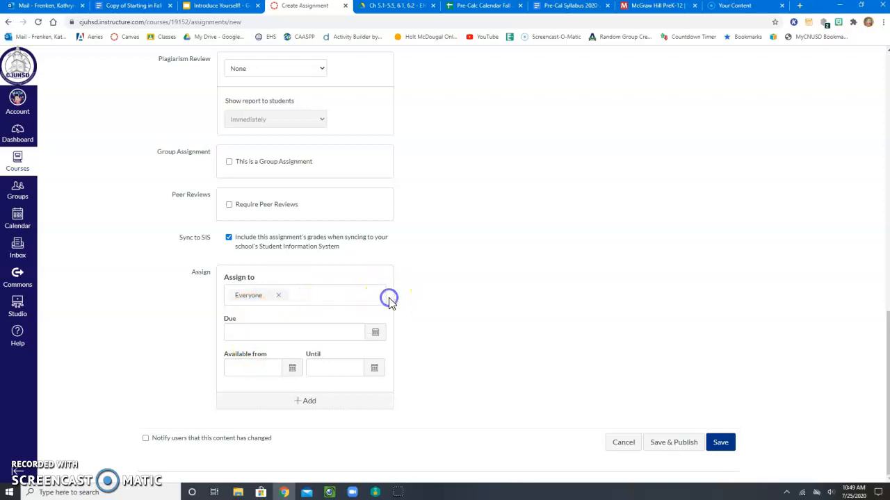
left_click(376, 333)
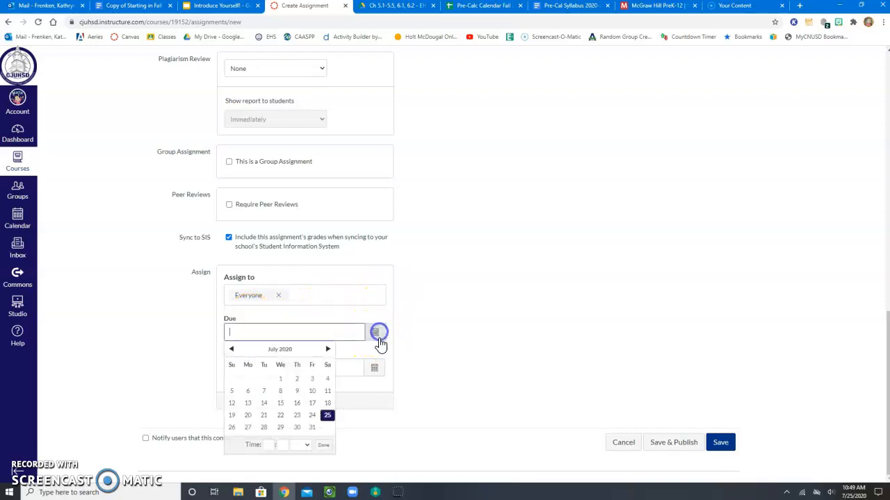
left_click(277, 393)
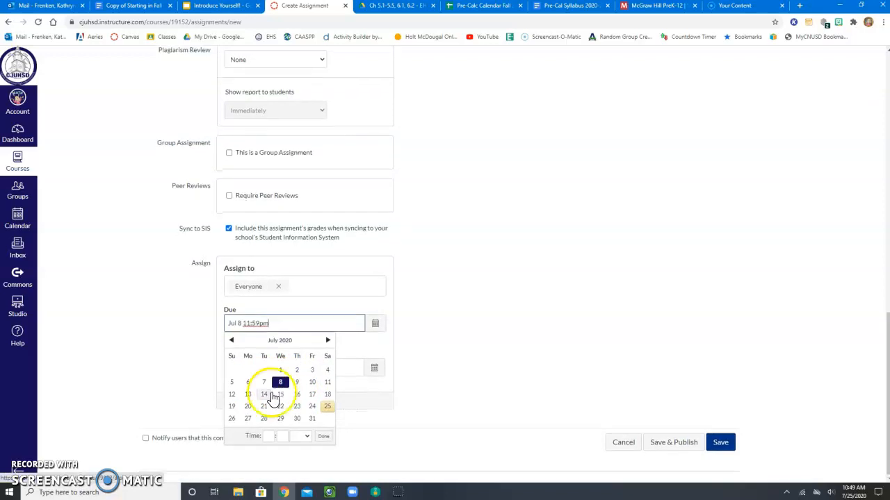
left_click(328, 340)
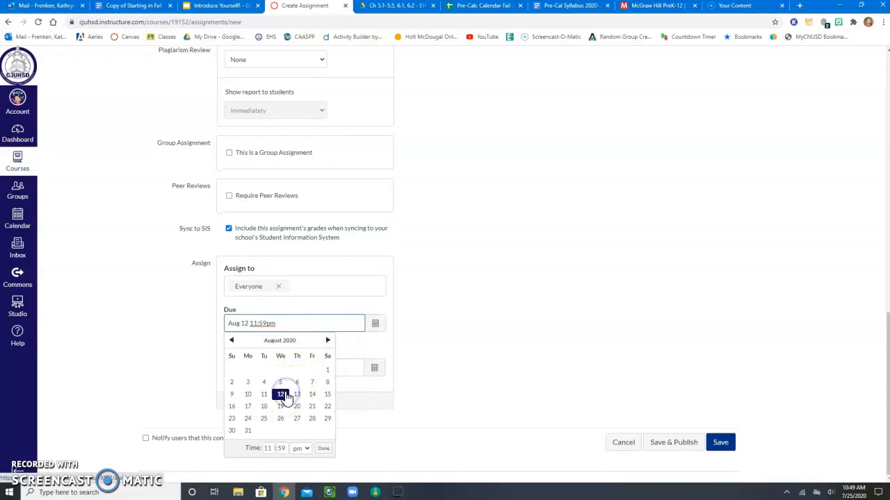
Confirm Aug 12 at 11:59pm as the assignment's due date
left_click(324, 449)
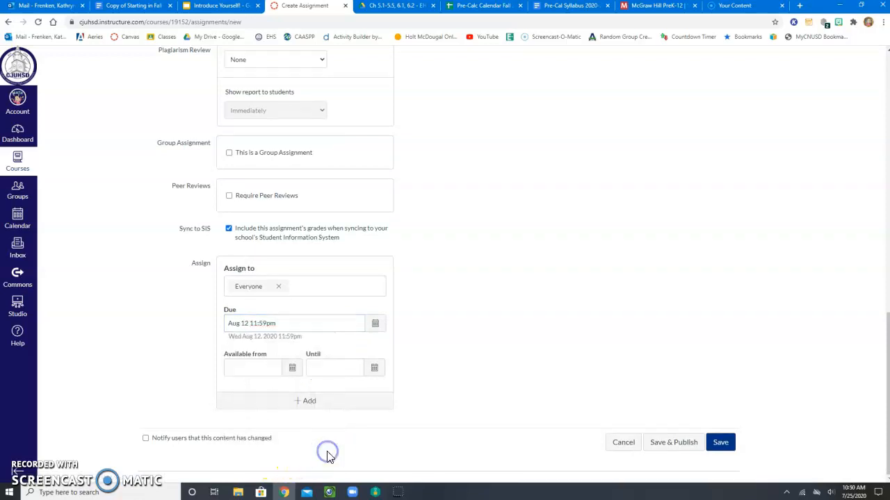
Try Jul 25 as the assignment's Available from date, and clear it again
left_click(291, 370)
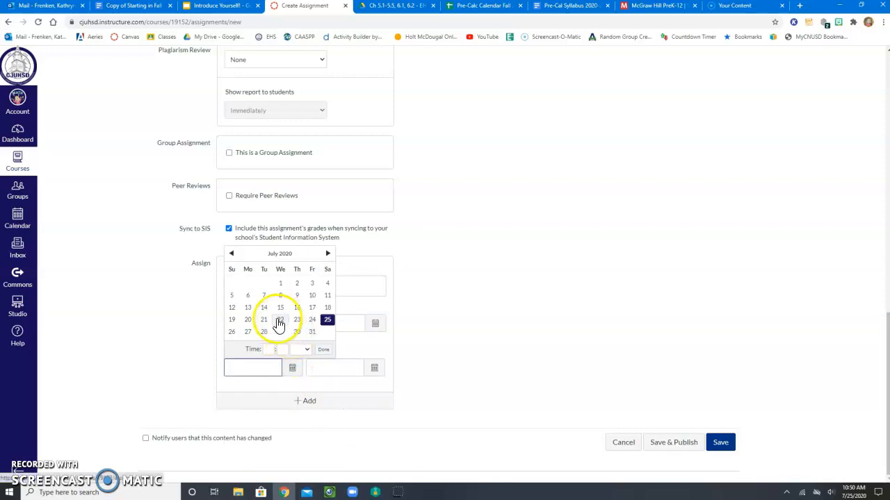
left_click(325, 350)
left_click(292, 369)
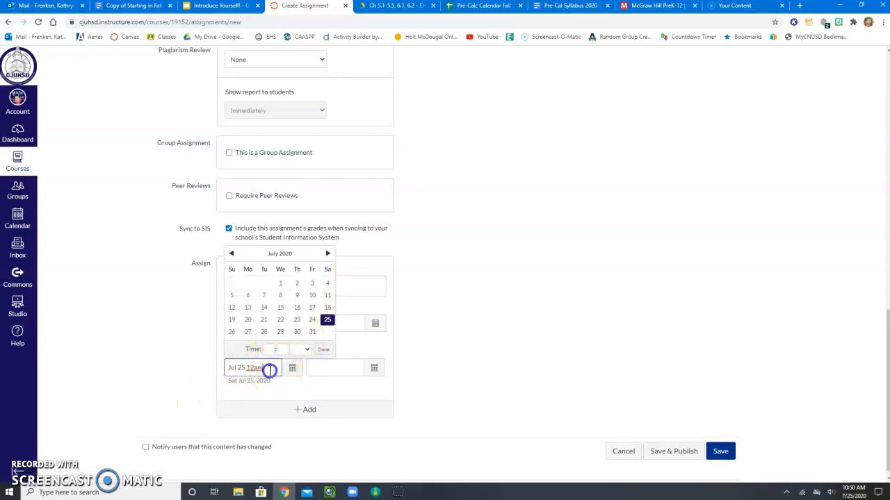
key("BackSpace")
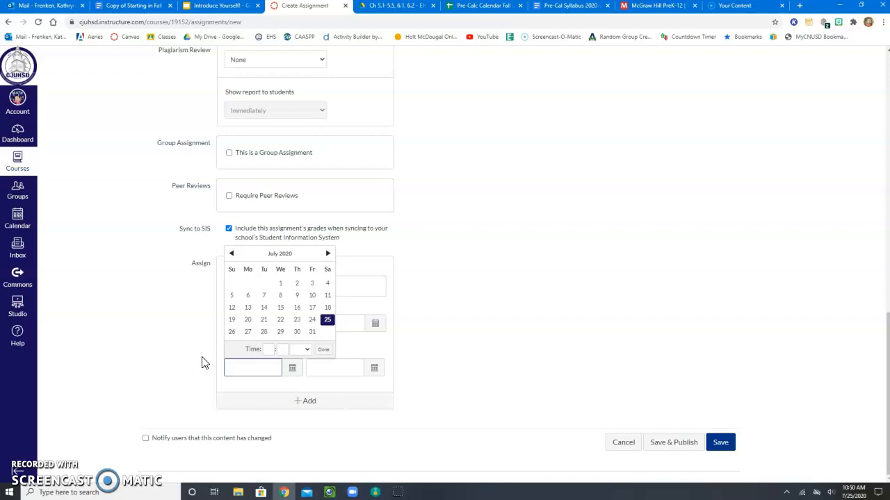
left_click(327, 253)
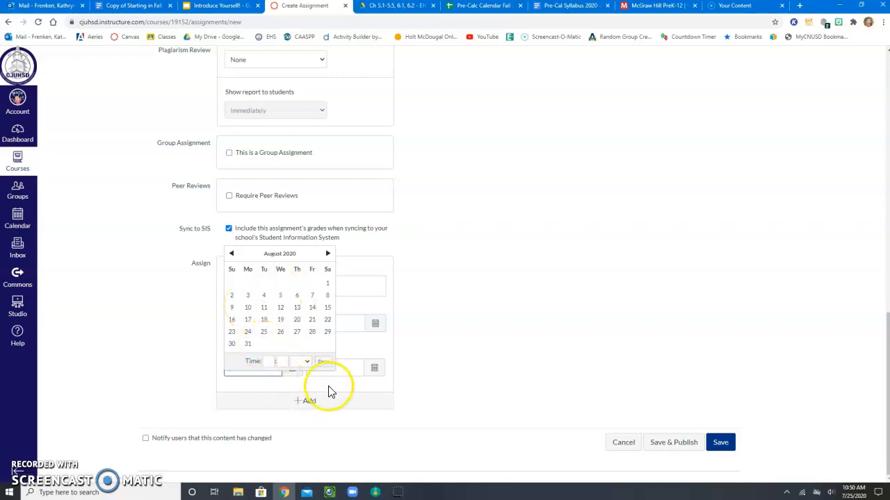
Set the assignment's Until date to Aug 14 at 11:59pm, leaving Available from empty
left_click(350, 367)
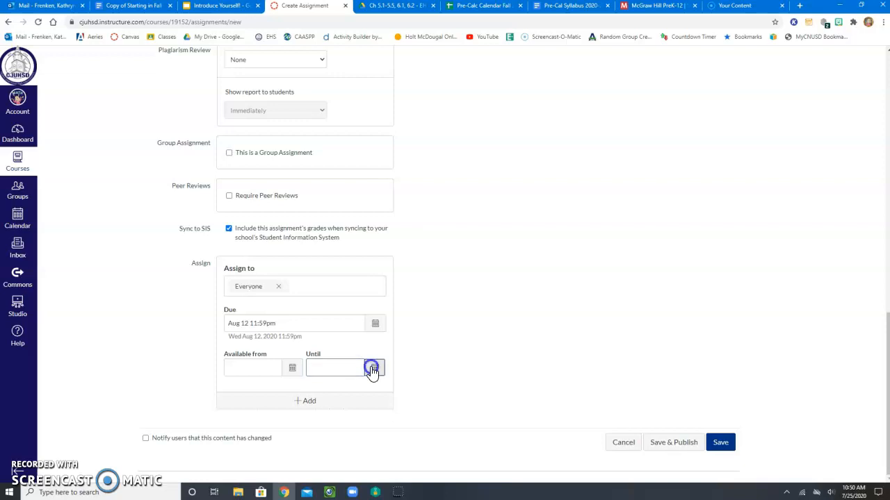
left_click(373, 369)
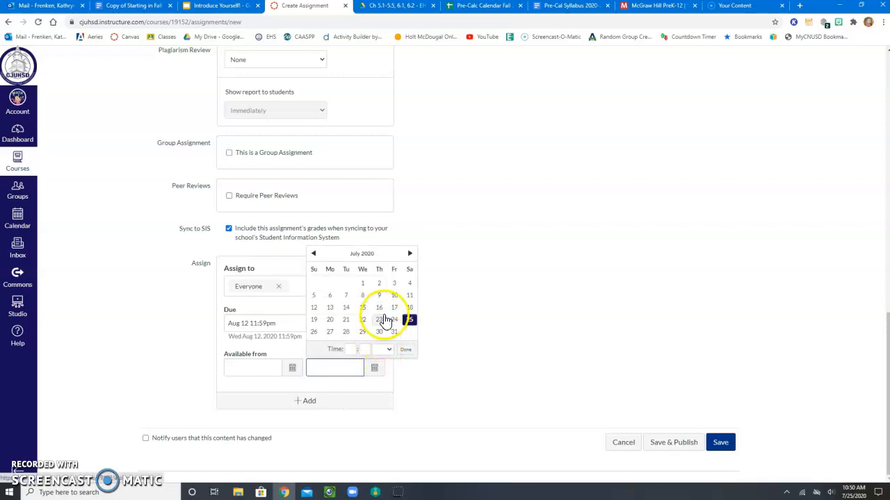
left_click(411, 256)
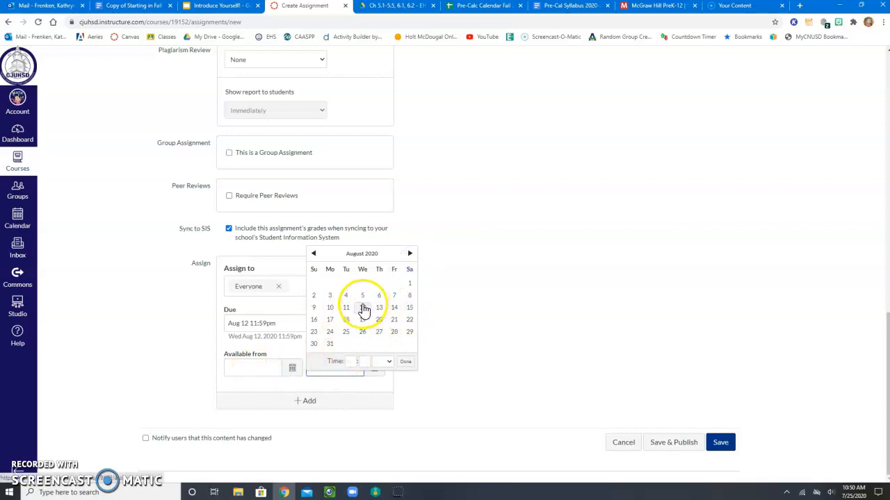
left_click(392, 308)
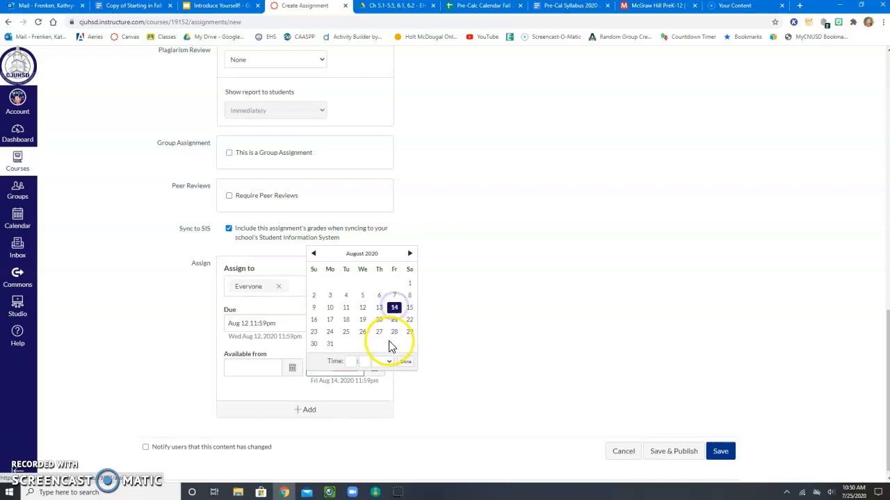
left_click(401, 362)
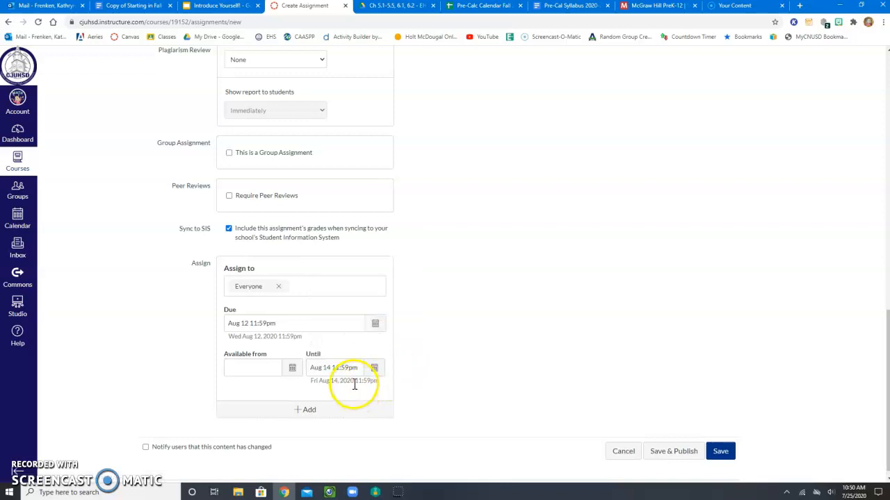
Try adding a second Assign to block with its own dates, and remove it again
left_click(314, 414)
scroll(383, 399, "down", 3)
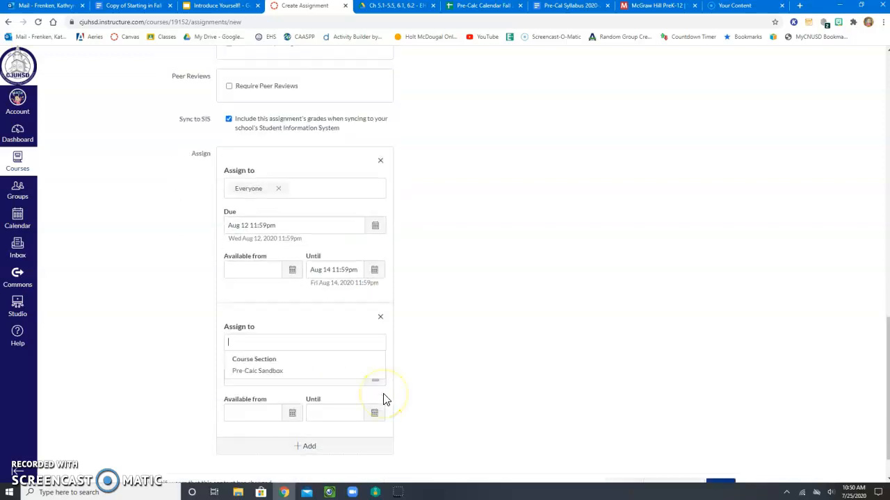
left_click(381, 272)
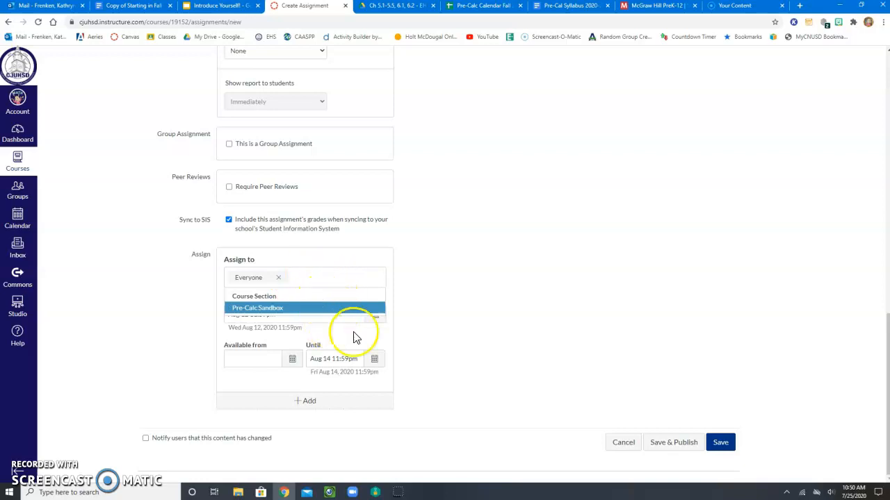
left_click(556, 308)
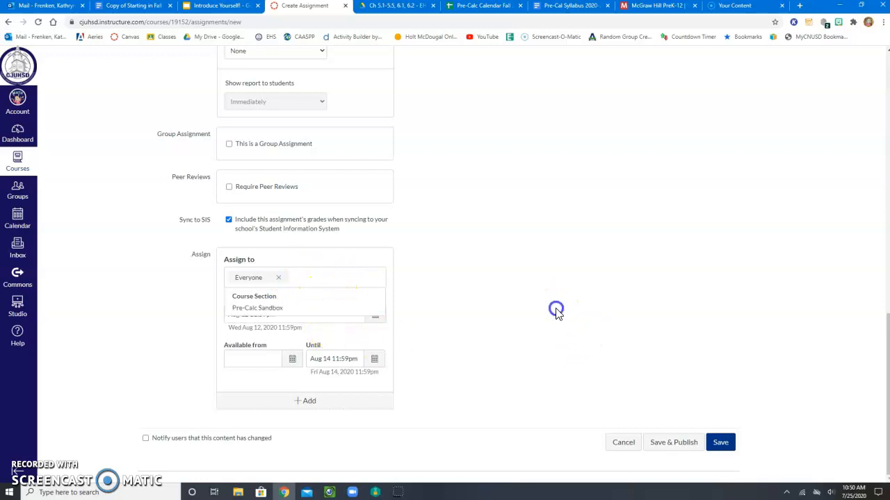
Save the 5.4A assignment and publish it
left_click(723, 443)
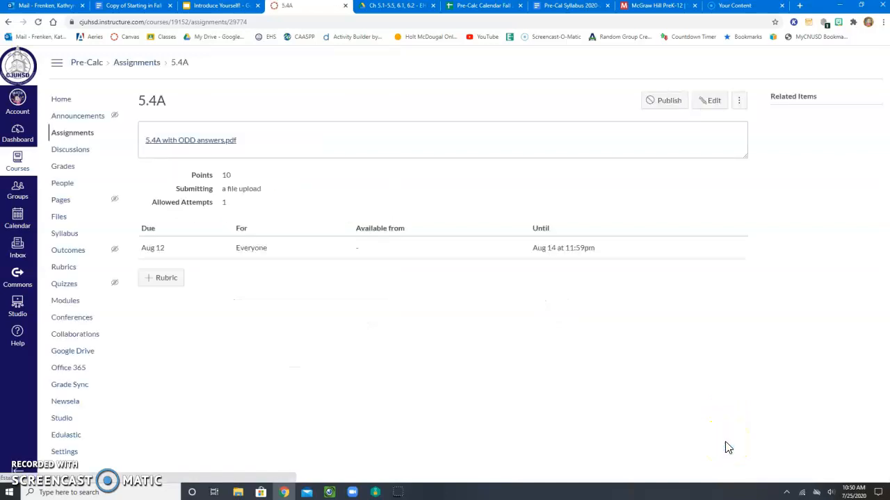
left_click(669, 101)
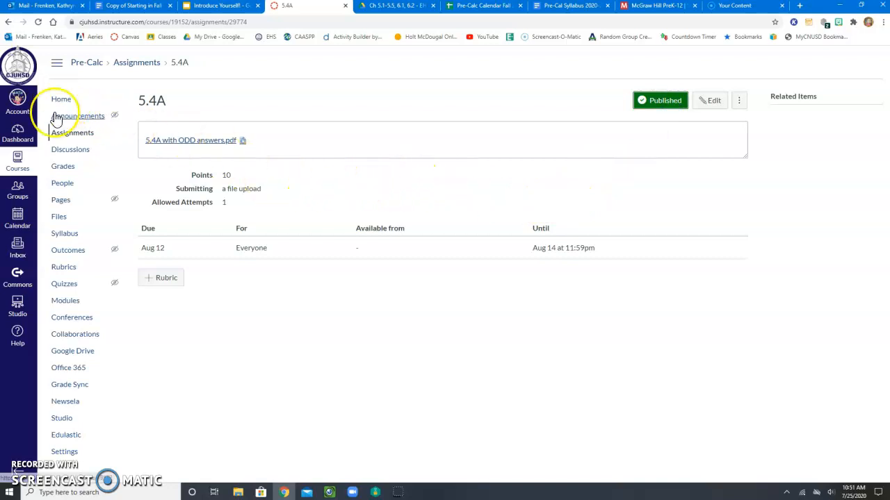
Download the attached 5.4A with ODD answers.pdf, look through the worksheet, and return to the assignment
left_click(205, 143)
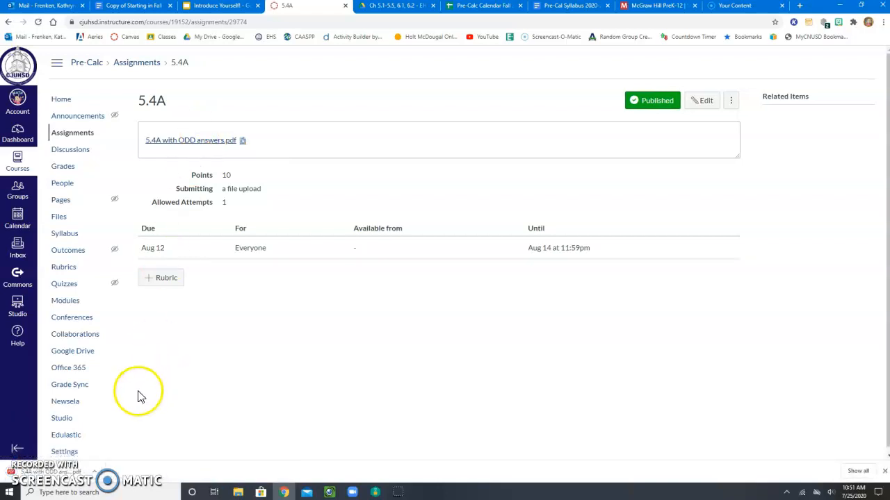
left_click(82, 471)
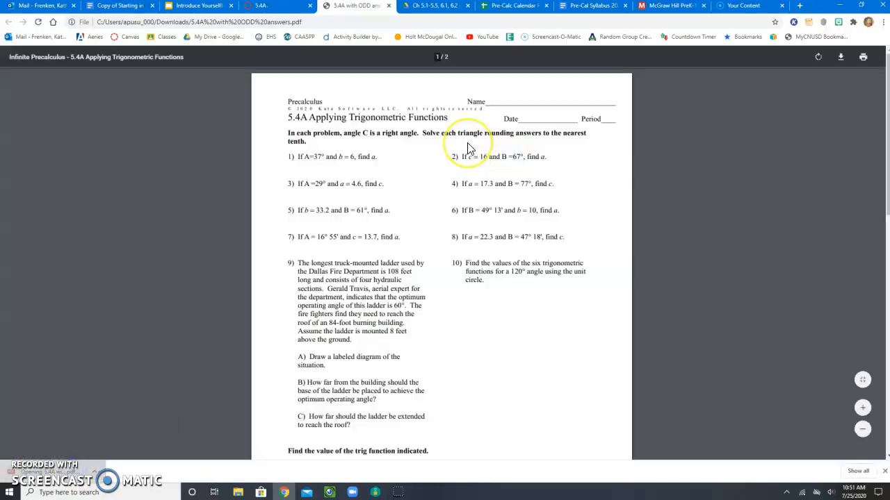
scroll(475, 271, "down", 3)
scroll(470, 358, "up", 2)
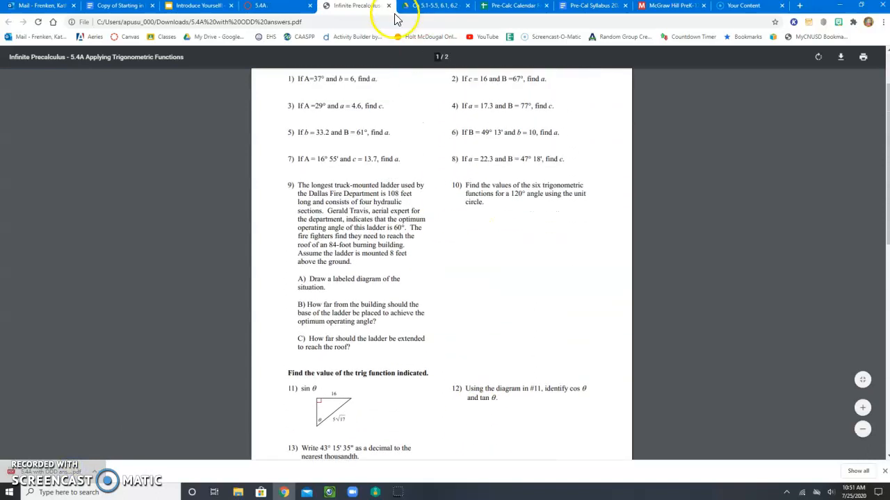
left_click(389, 6)
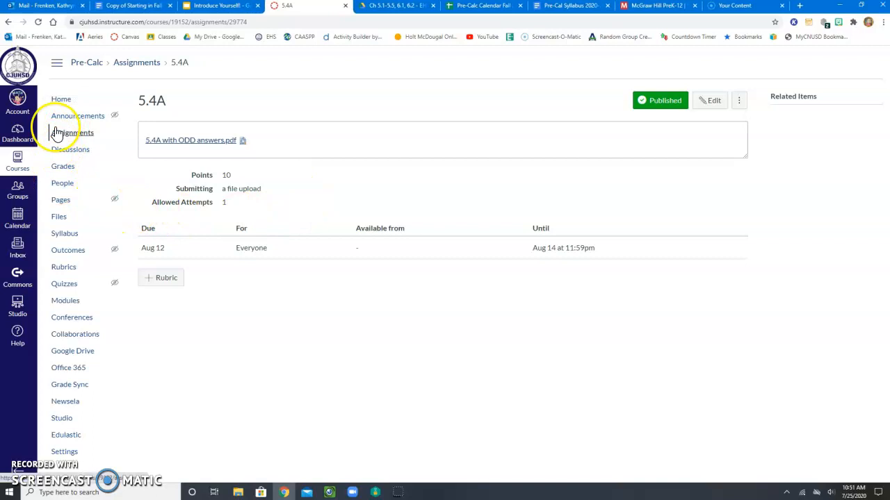
Add the existing 5.4A assignment to the Chapter 5A: The Trigonometric Functions module on the course home page
left_click(62, 99)
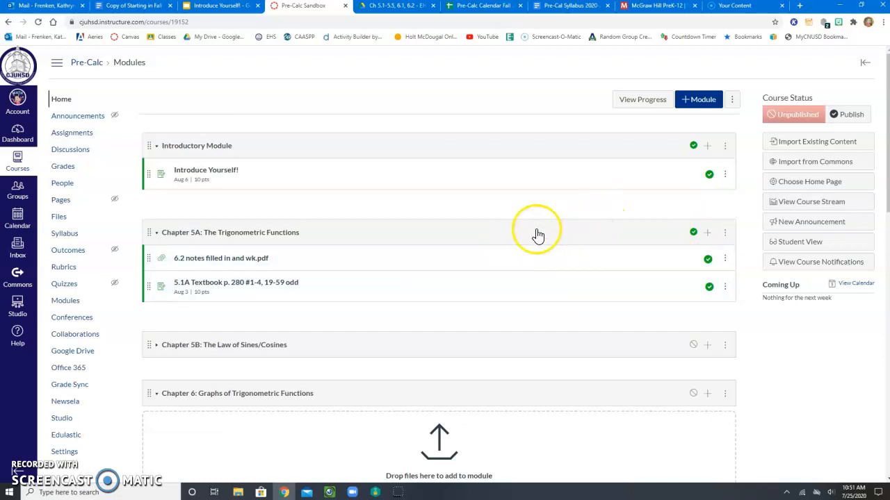
left_click(707, 233)
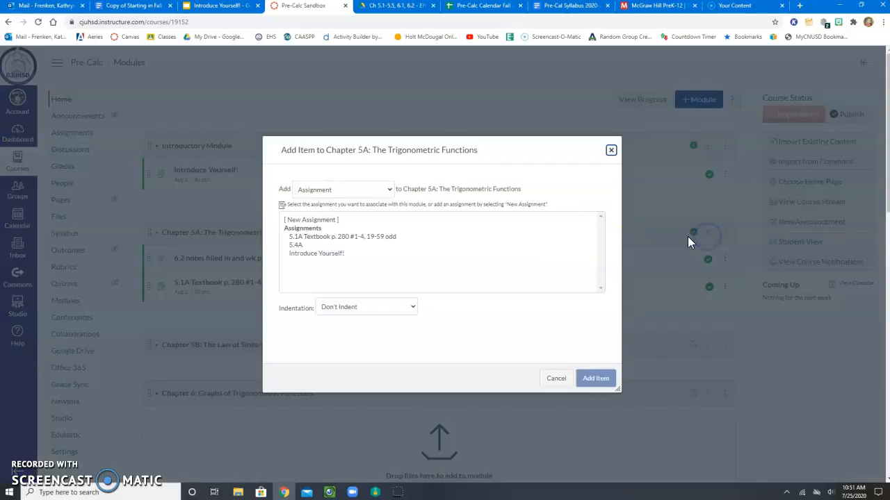
left_click(295, 245)
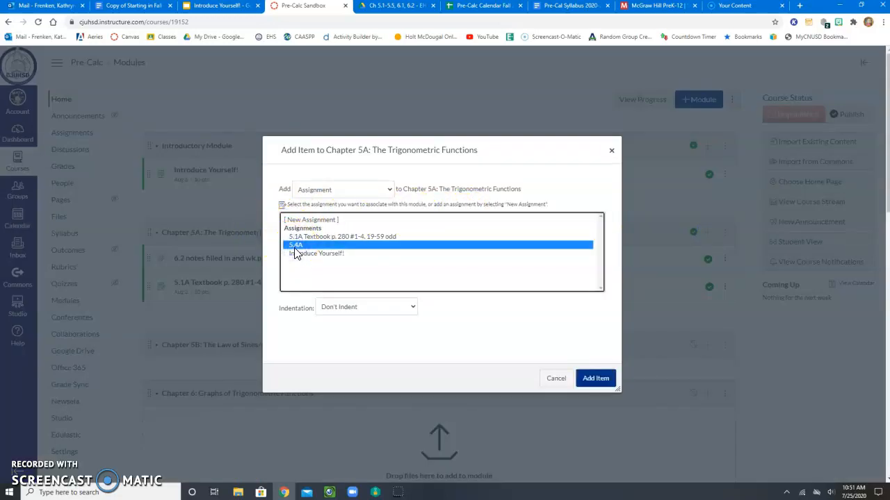
left_click(596, 388)
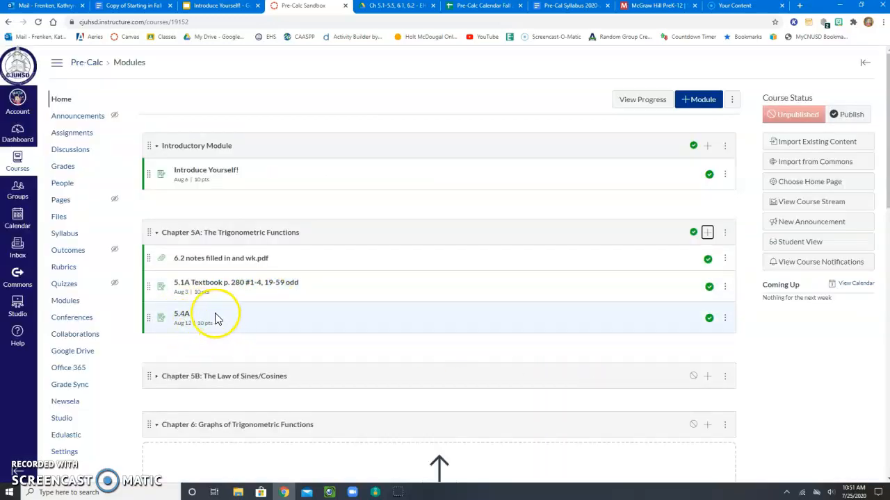
Unpublish and republish the 5.4A module item, and move it to the top of the Chapter 5A module
left_click(709, 320)
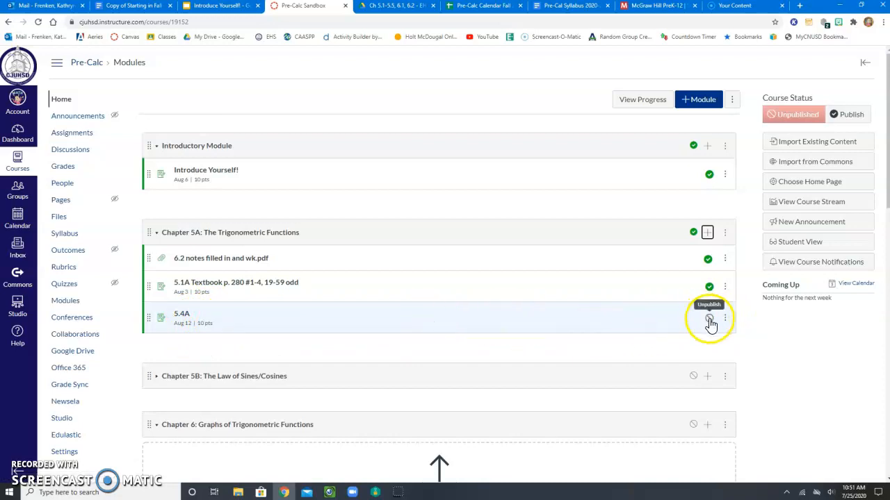
left_click_drag(150, 320, 148, 260)
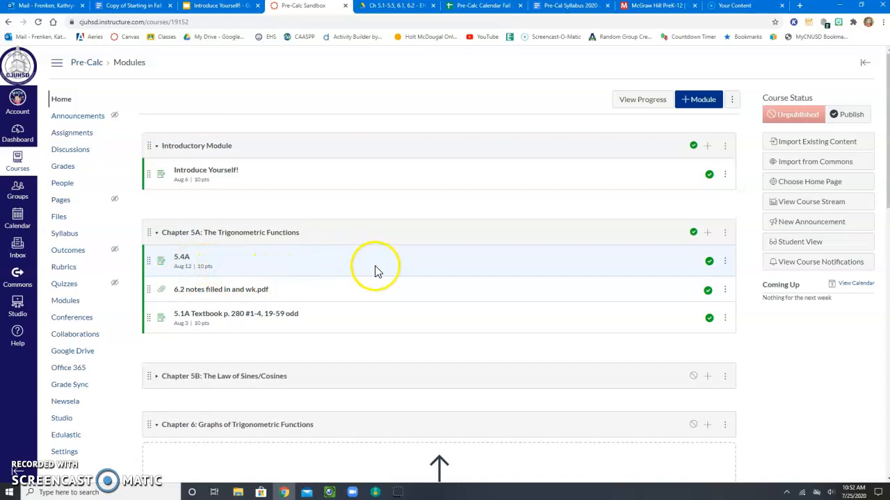
Check the 5.4A assignment in Student View and download its attached PDF
left_click(806, 242)
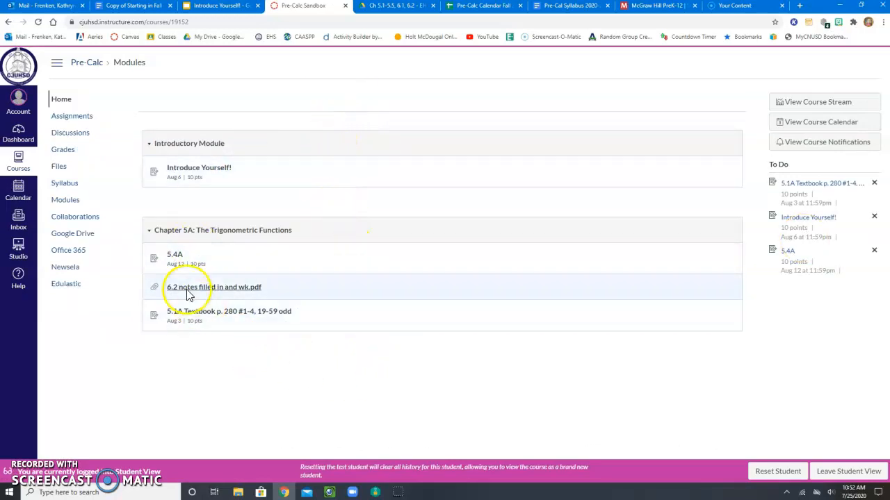
left_click(174, 257)
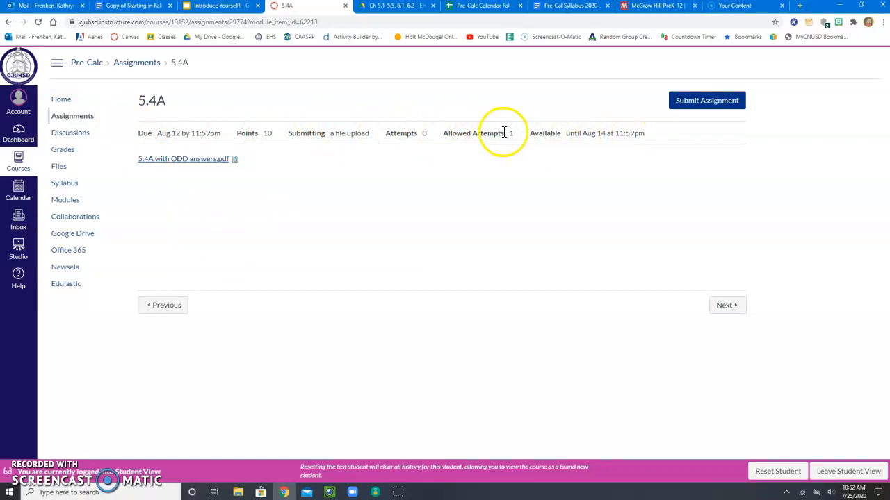
left_click(189, 161)
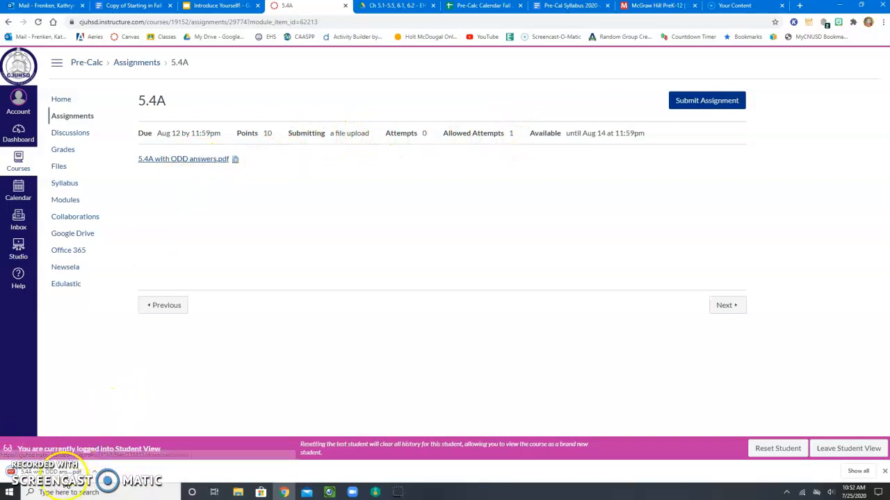
Submit the Bitmoji Classroom PDF from the Desktop as the test student's file upload for 5.4A
left_click(704, 104)
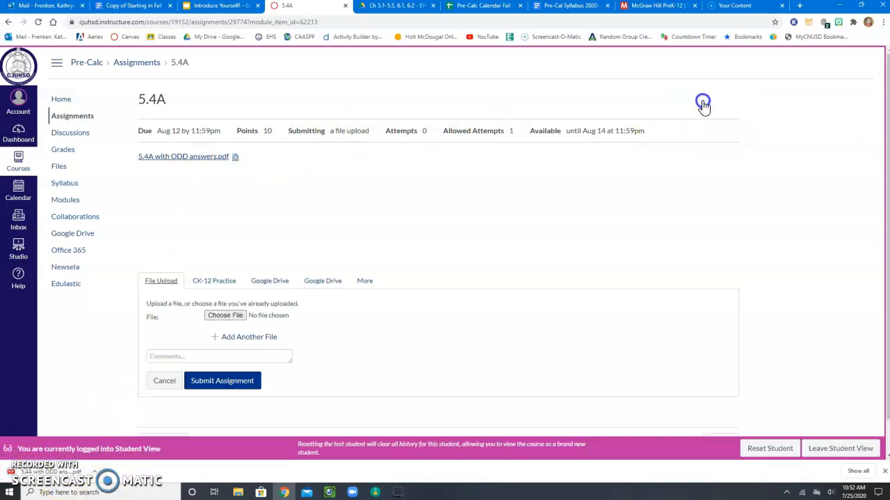
left_click(211, 317)
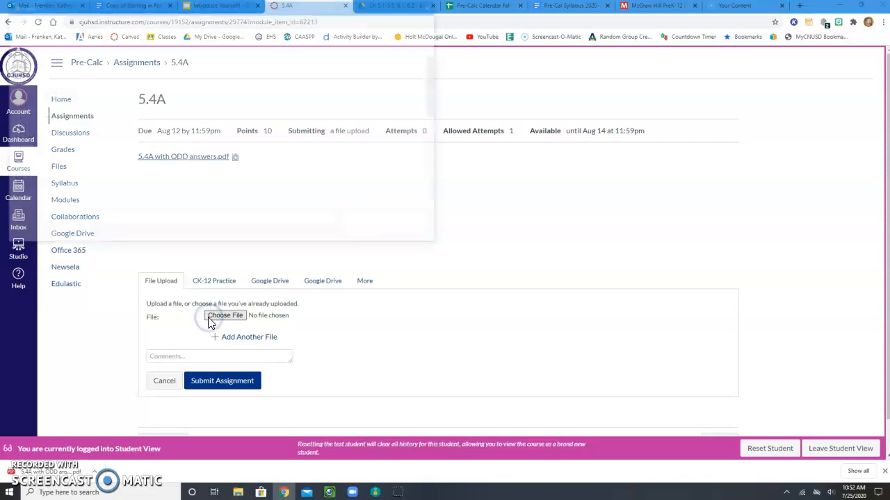
left_click(137, 184)
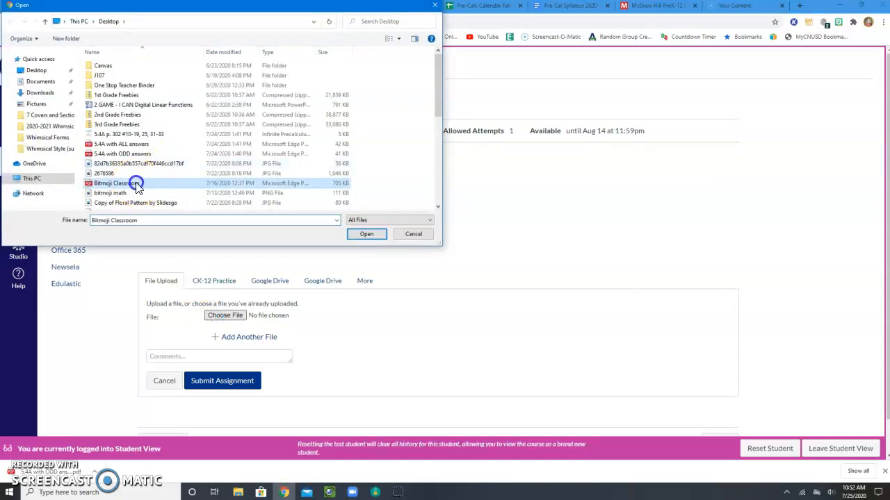
left_click(368, 234)
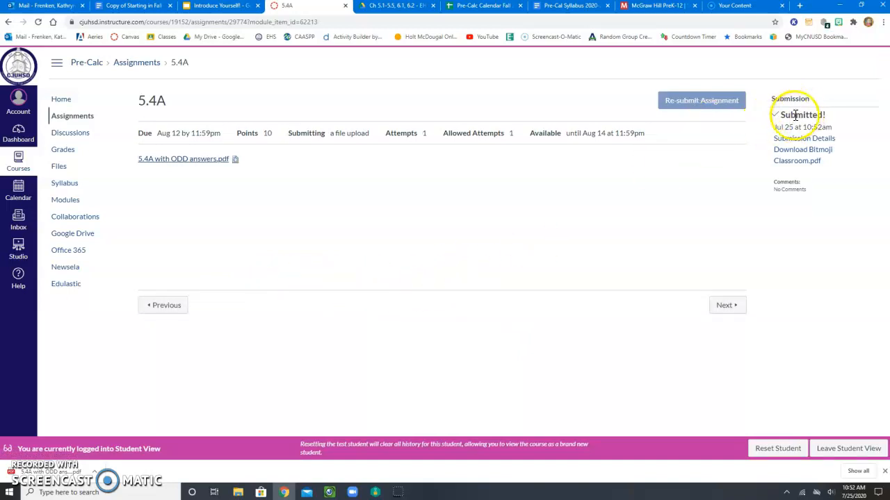
View the module item following 5.4A as a student, return to the course home page, and leave Student View
left_click(727, 305)
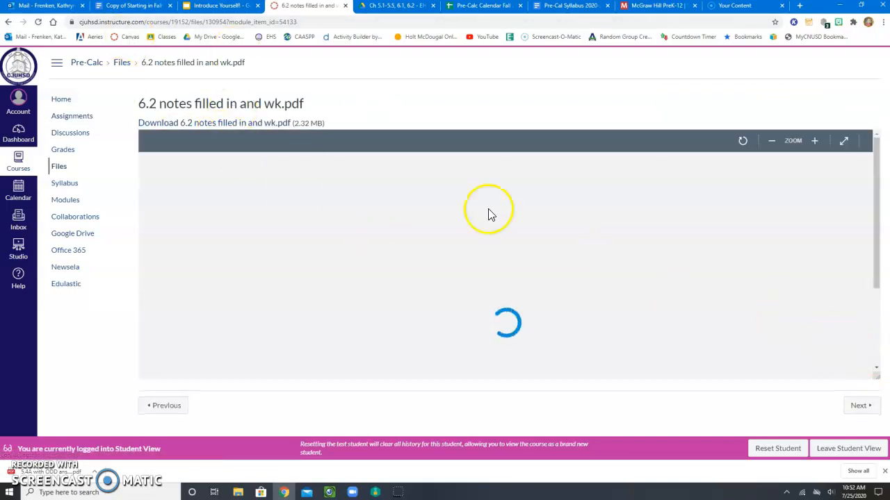
left_click(62, 99)
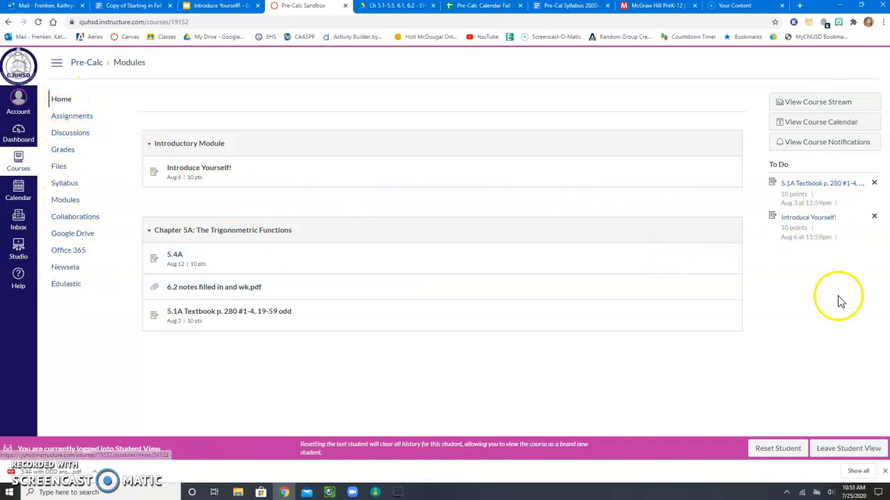
left_click(843, 451)
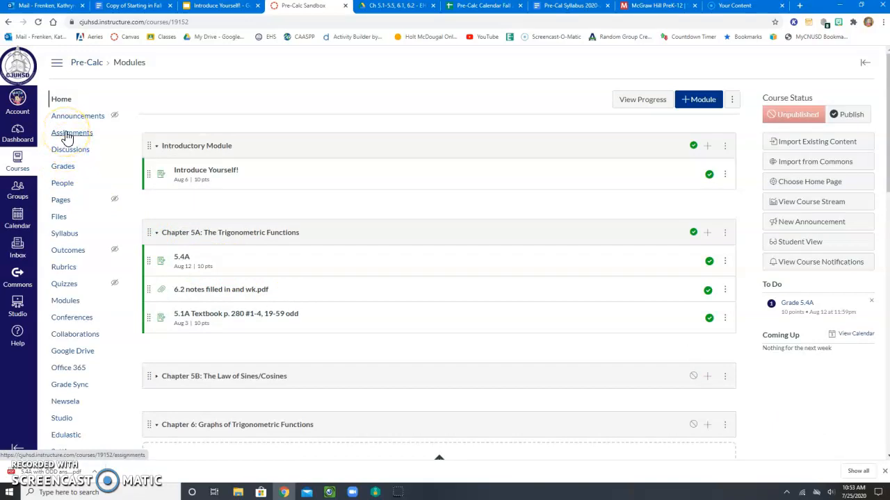
View the assignments available to add to the Chapter 5A module, and close the list without adding an item
left_click(710, 233)
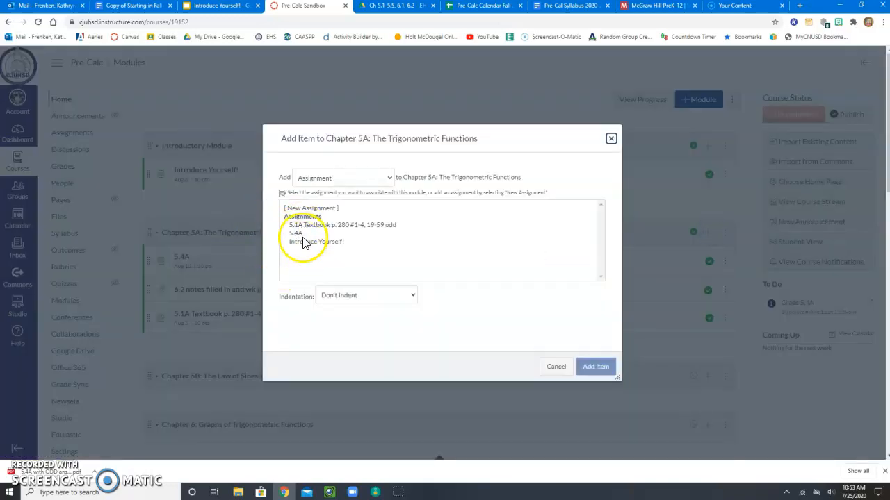
left_click(564, 368)
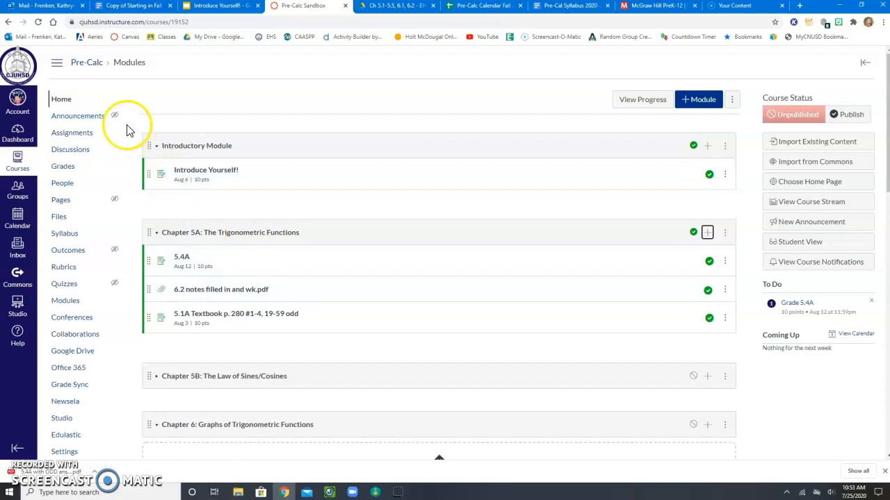
Look through the Pre-Calc course navigation, view the course's Studio page, and return to the course home page
scroll(79, 195, "down", 3)
scroll(81, 271, "up", 3)
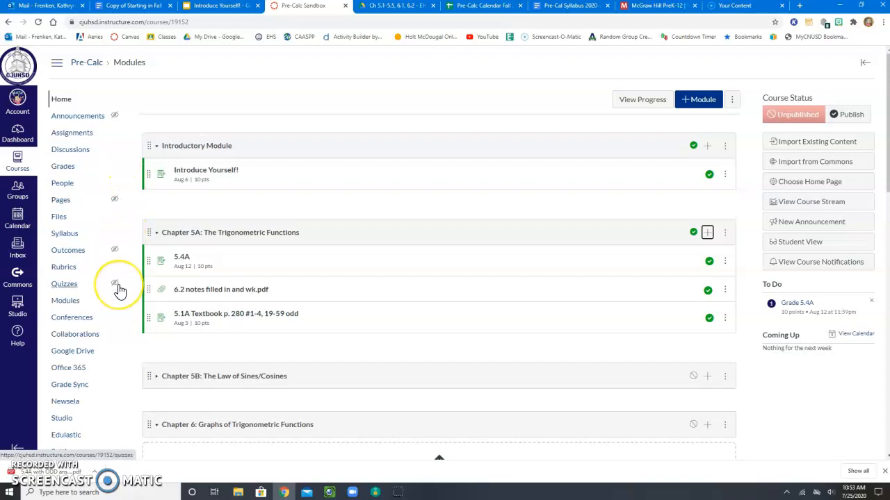
scroll(119, 290, "down", 2)
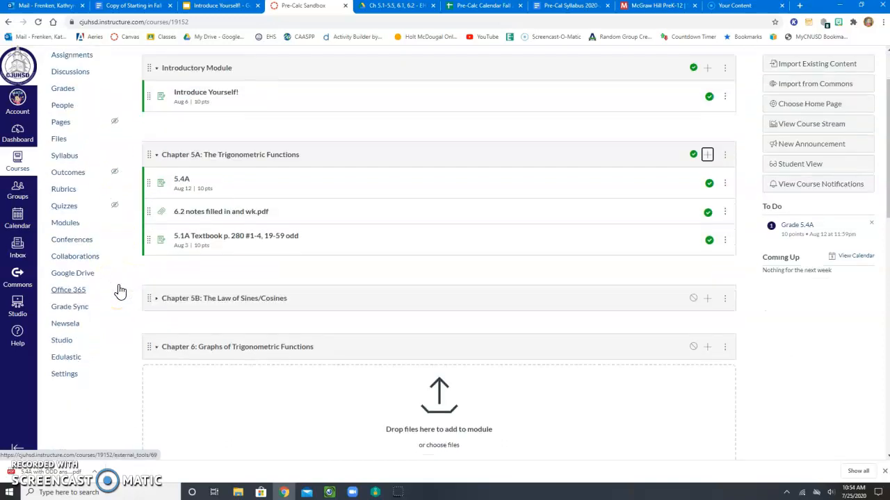
left_click(88, 343)
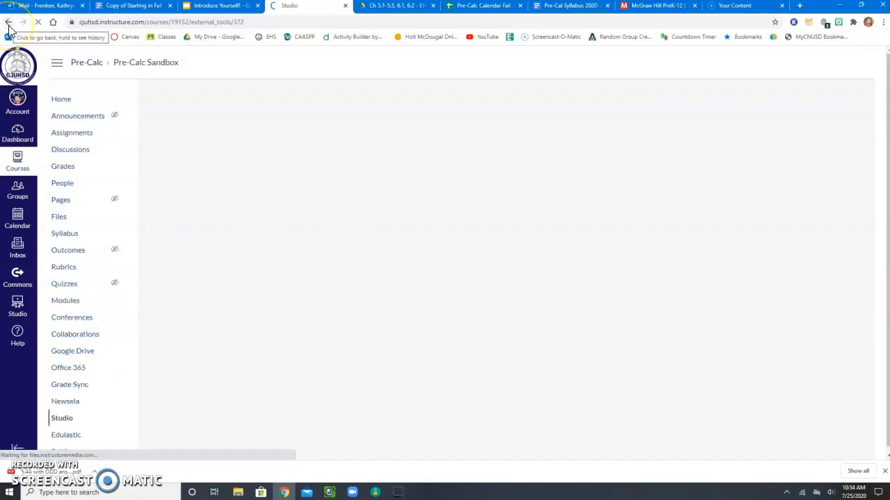
left_click(8, 28)
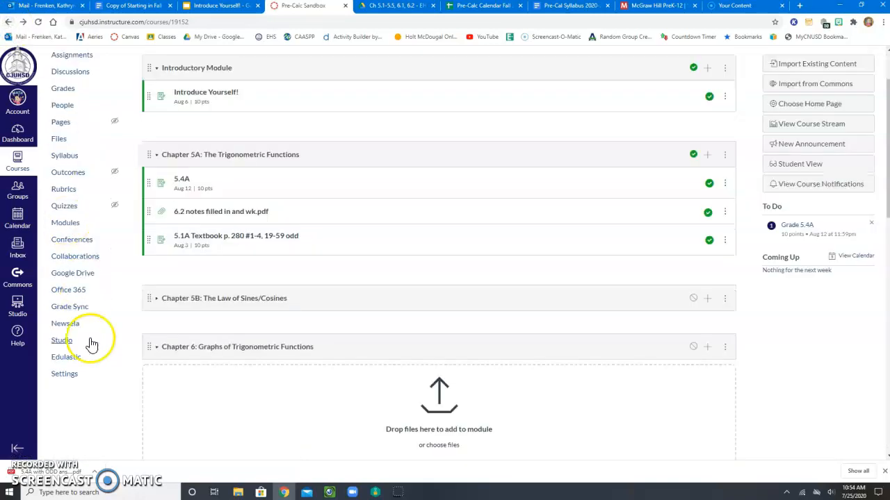
scroll(117, 399, "down", 1)
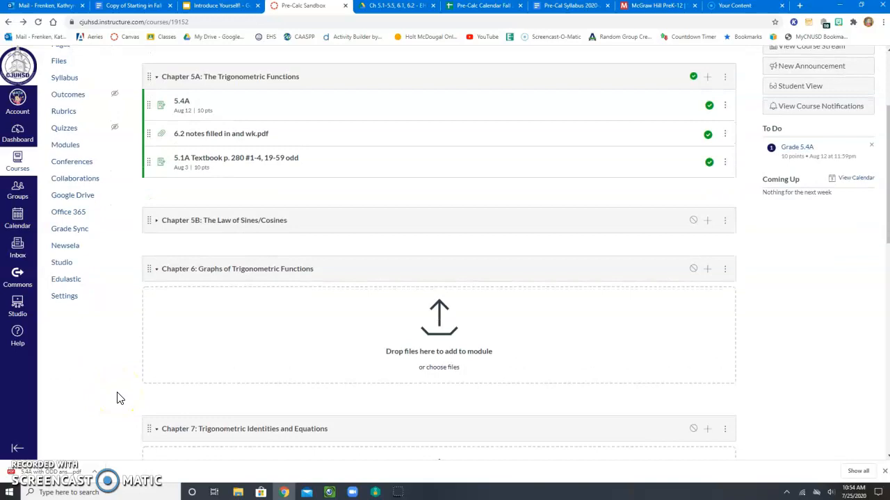
scroll(117, 398, "up", 2)
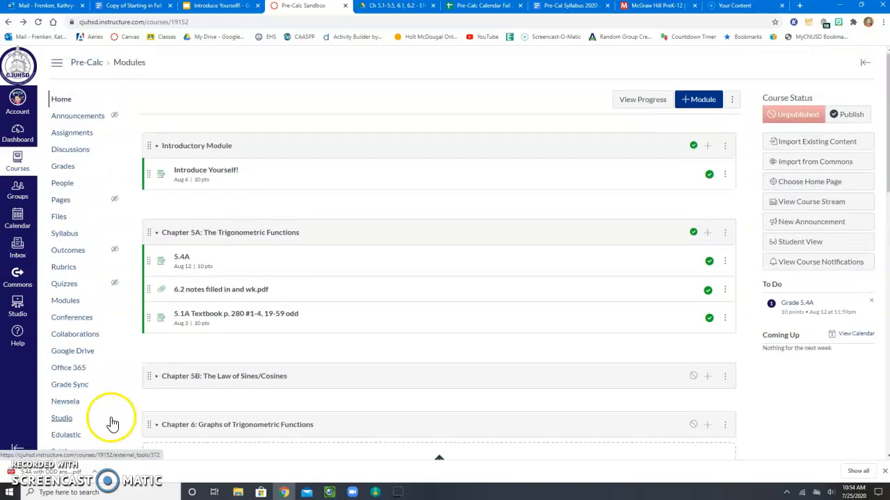